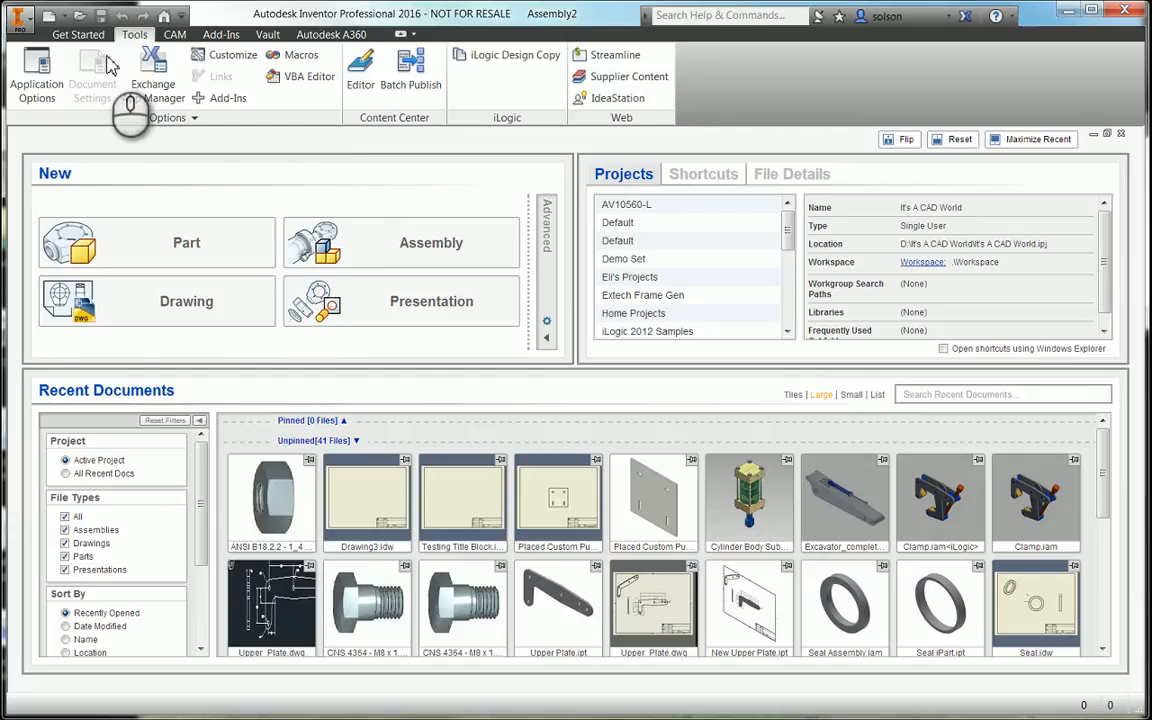
Open the Content Center Editor and switch the library to Merged View.
{"action": "left_click", "coordinate": [355, 78]}
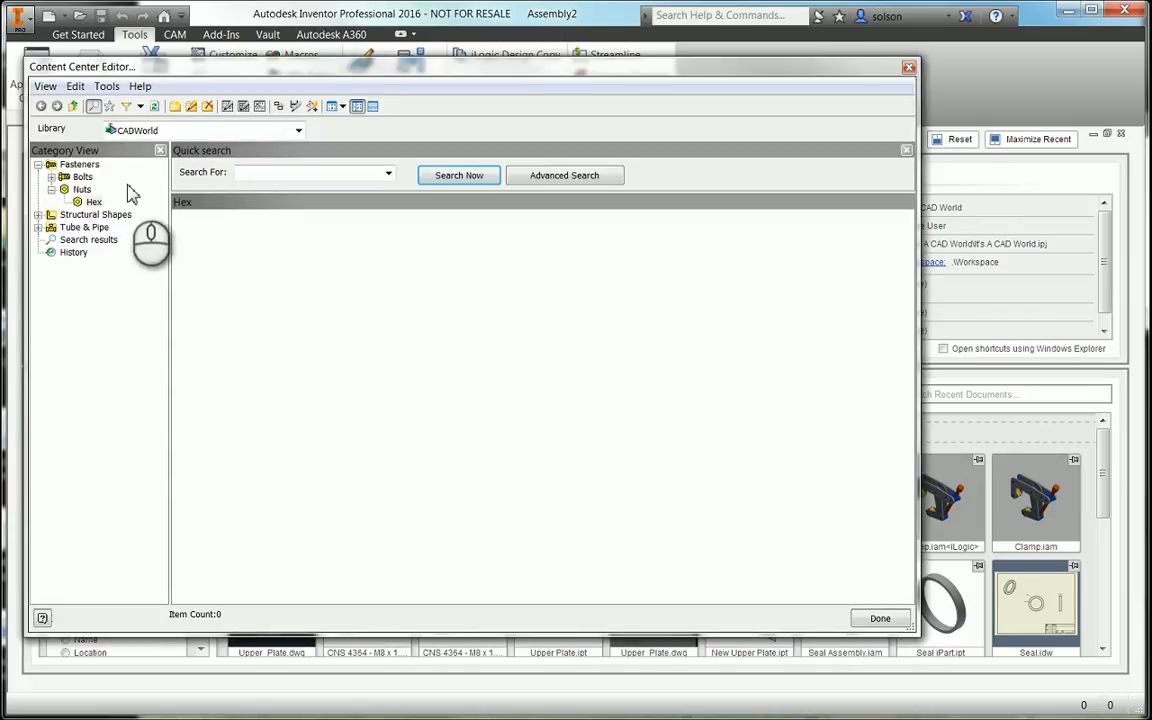
{"action": "left_click", "coordinate": [298, 131]}
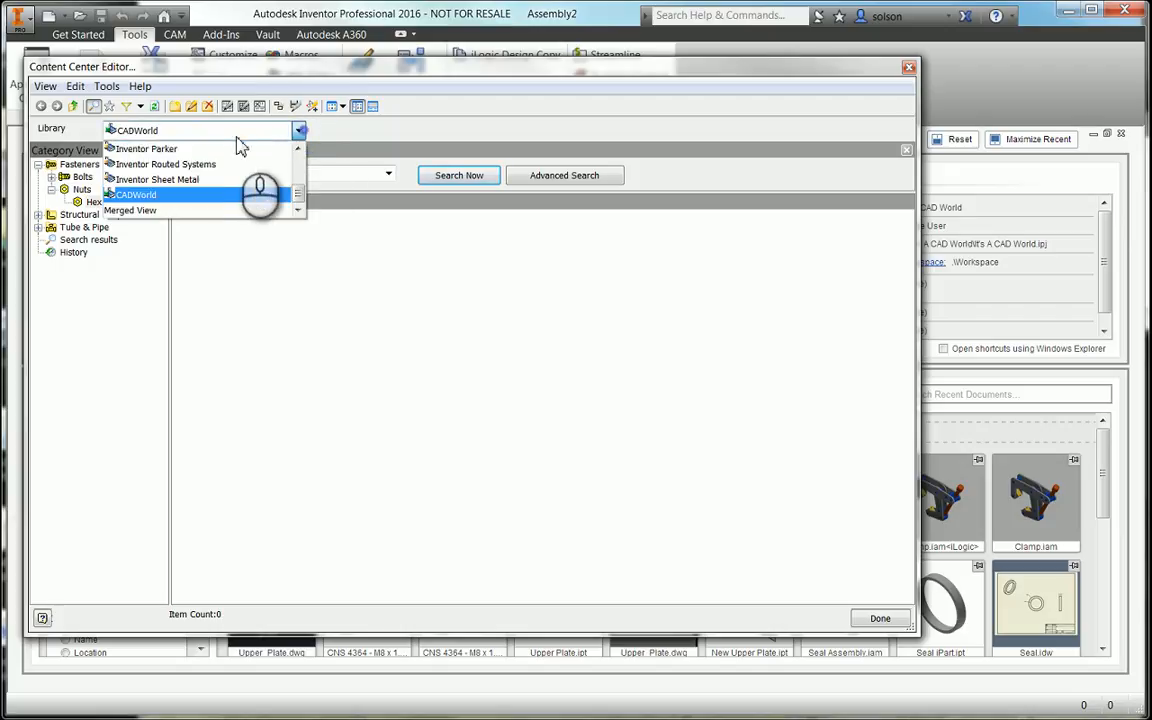
{"action": "left_click", "coordinate": [186, 213]}
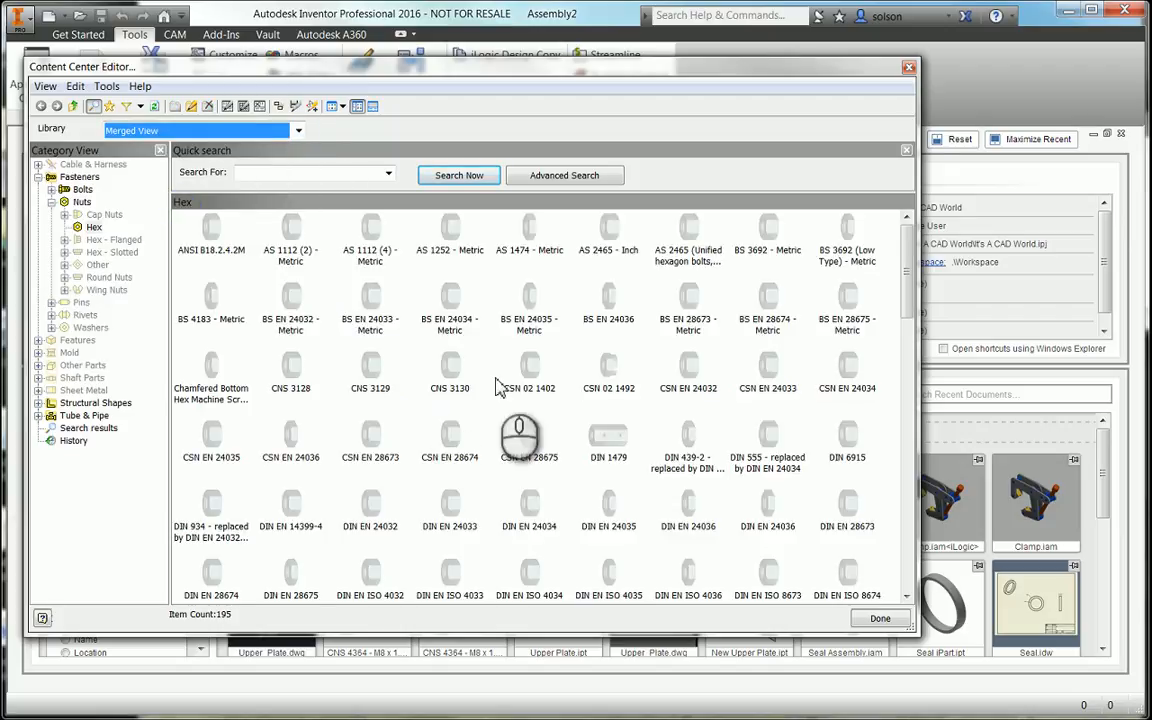
Copy the Hex Nut - Inch family to the CADWorld library and close the Content Center Editor.
{"action": "left_click_drag", "start_coordinate": [912, 255], "coordinate": [912, 310]}
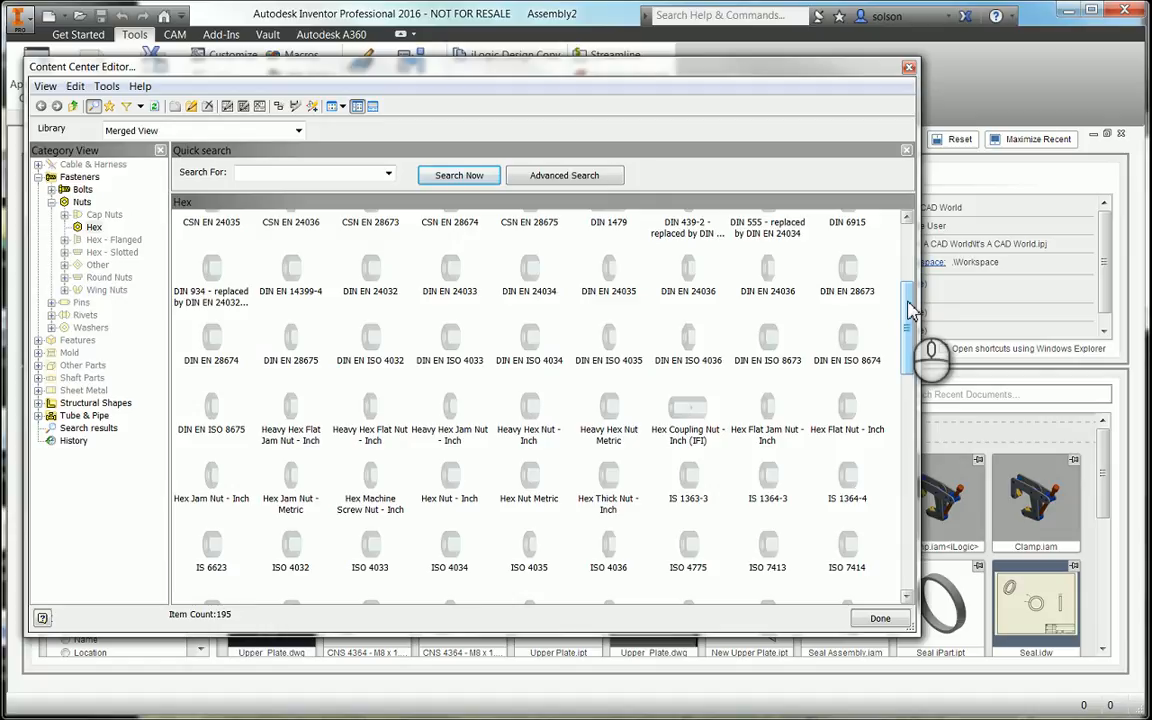
{"action": "left_click", "coordinate": [455, 484]}
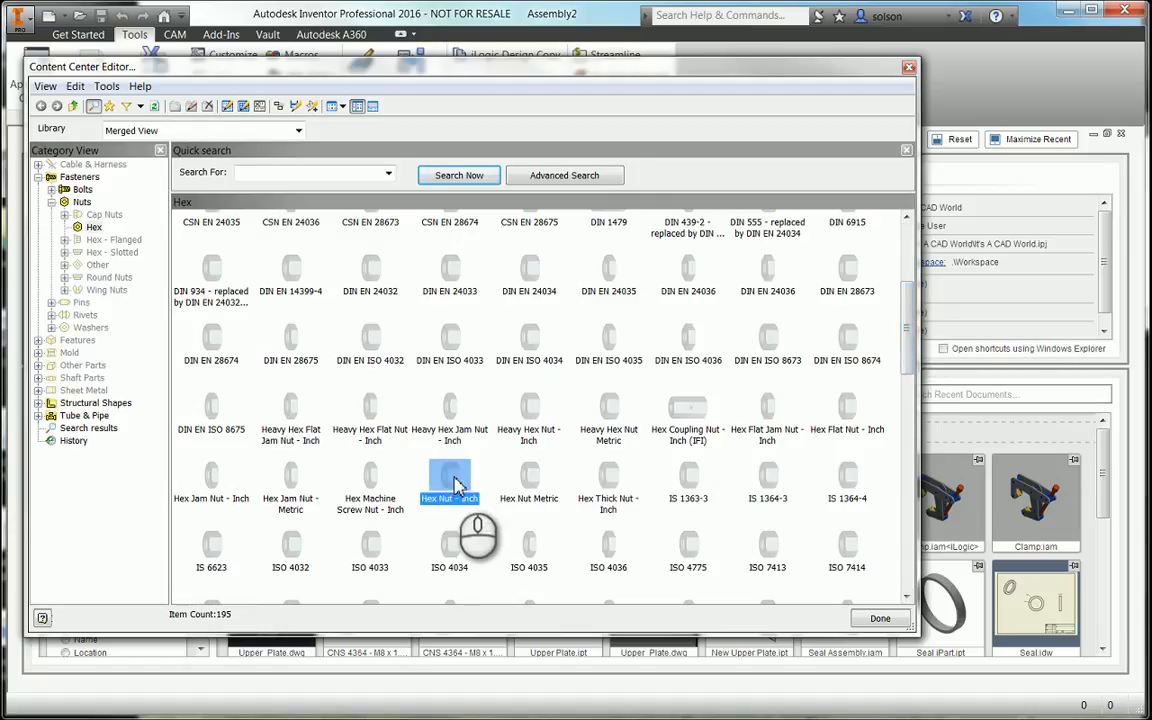
{"action": "right_click", "coordinate": [455, 484]}
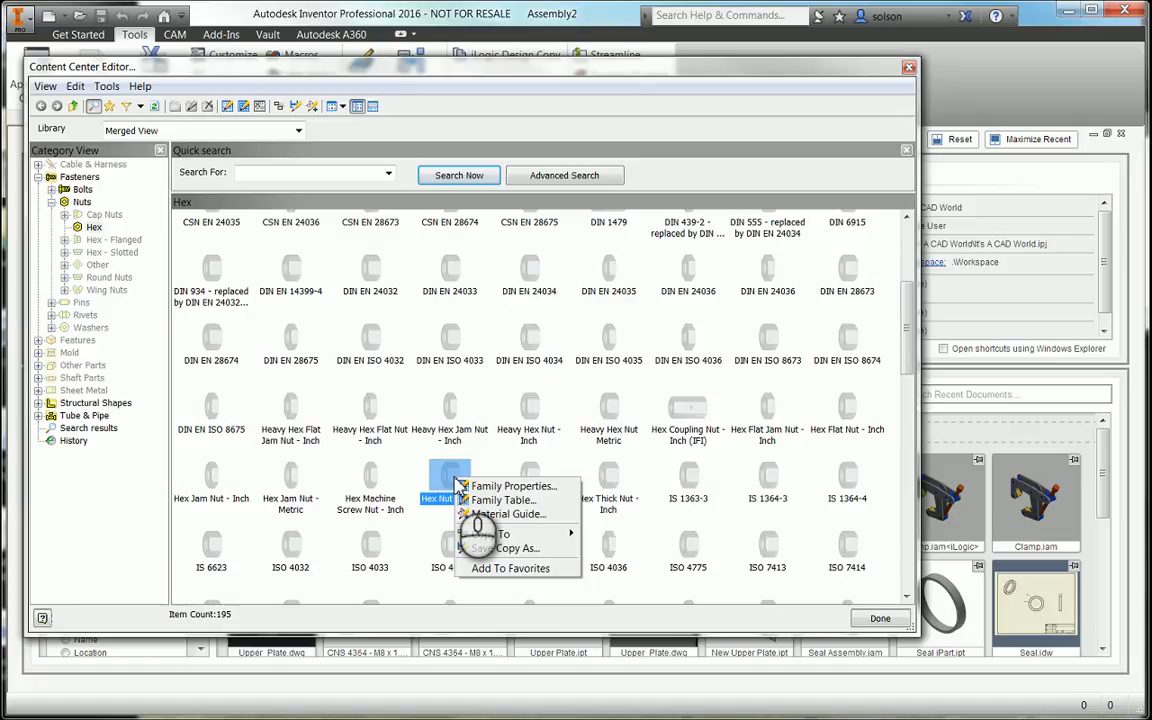
{"action": "mouse_move", "coordinate": [527, 540]}
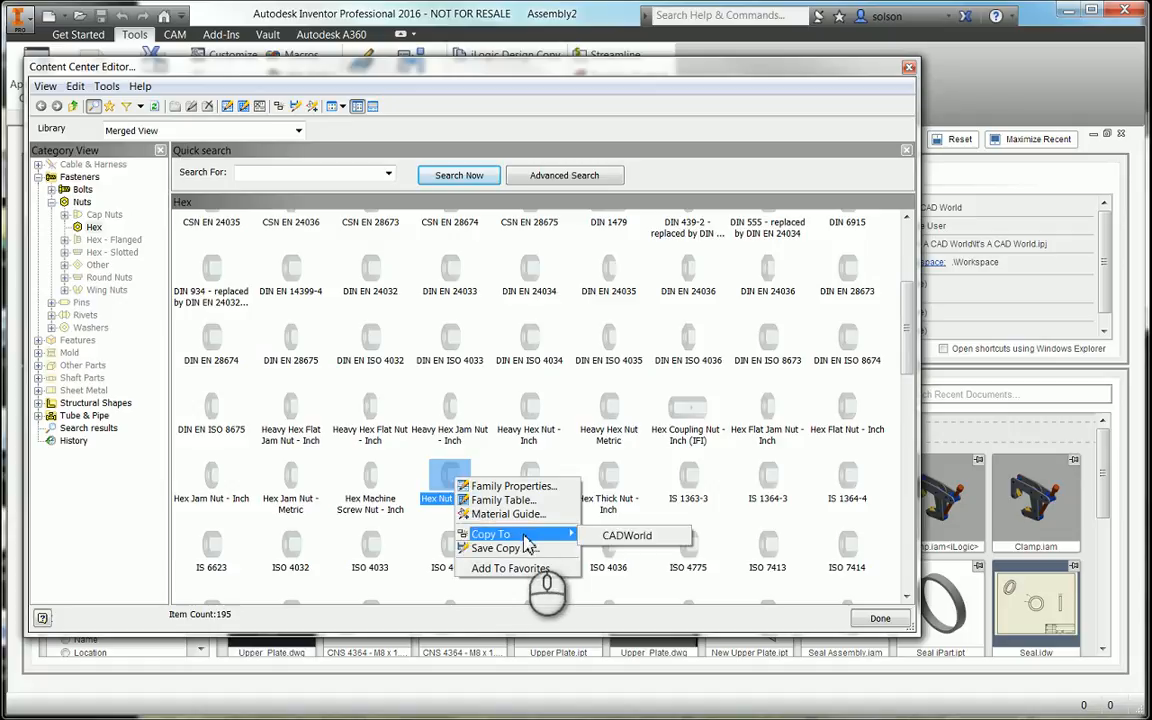
{"action": "left_click", "coordinate": [619, 541]}
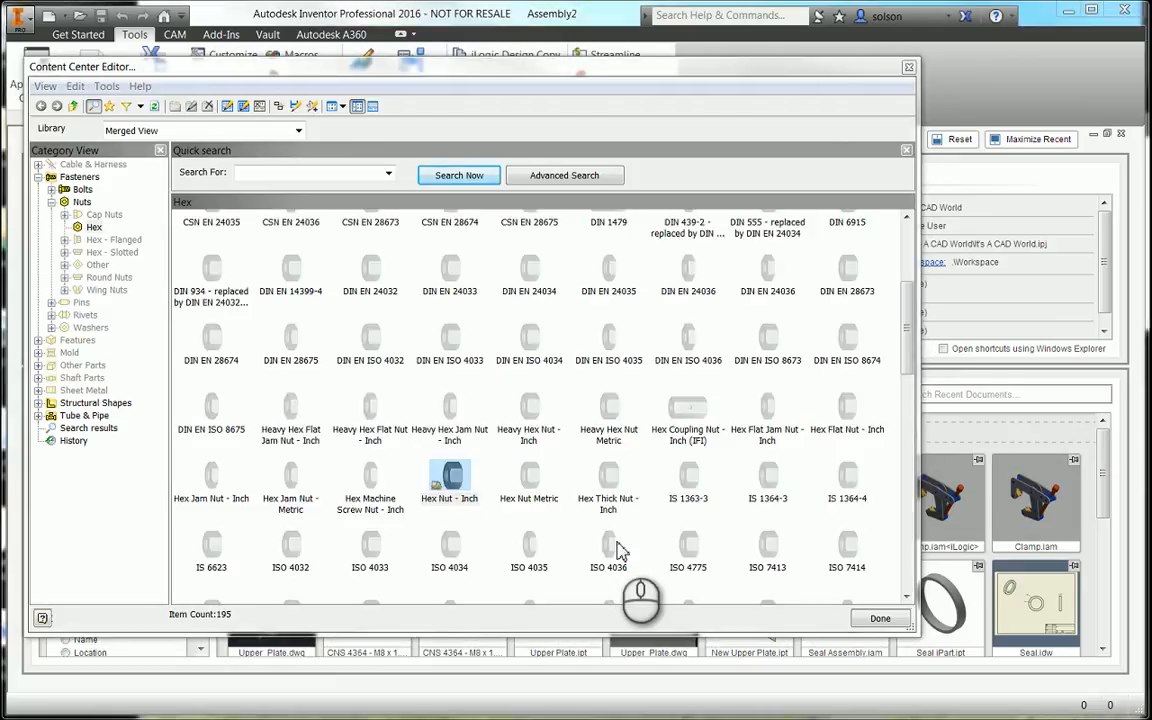
{"action": "left_click", "coordinate": [908, 66]}
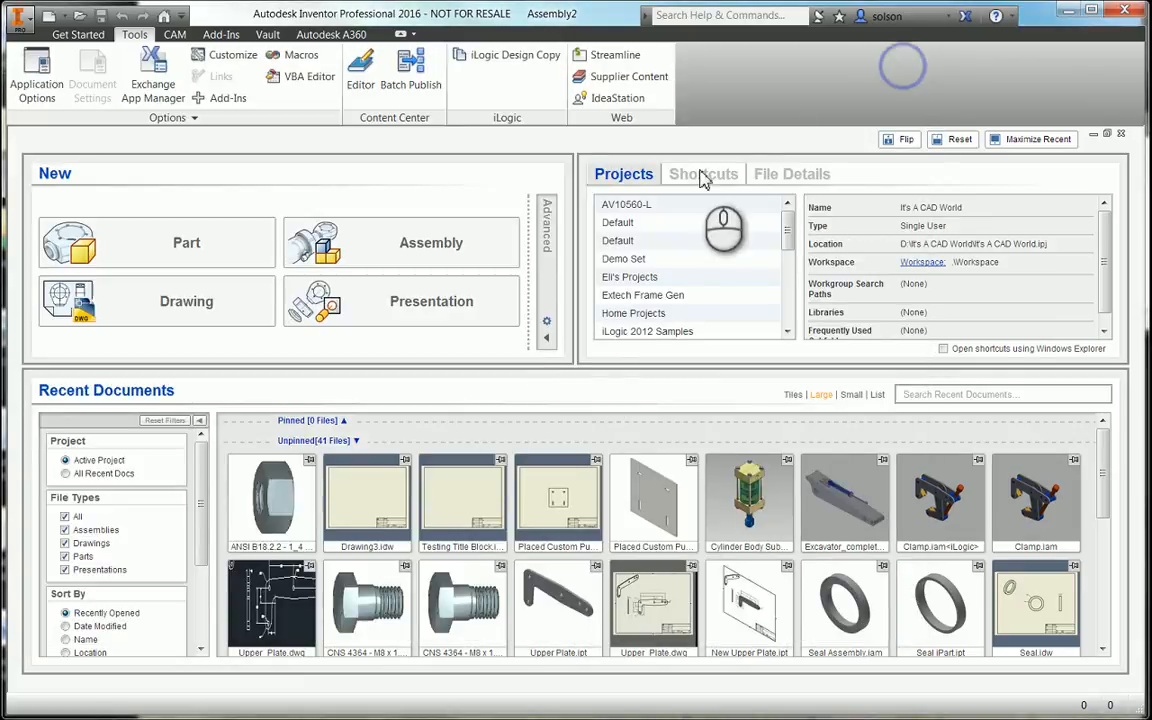
Create a new assembly from the Standard.iam template, accepting the style library definitions.
{"action": "left_click", "coordinate": [49, 18]}
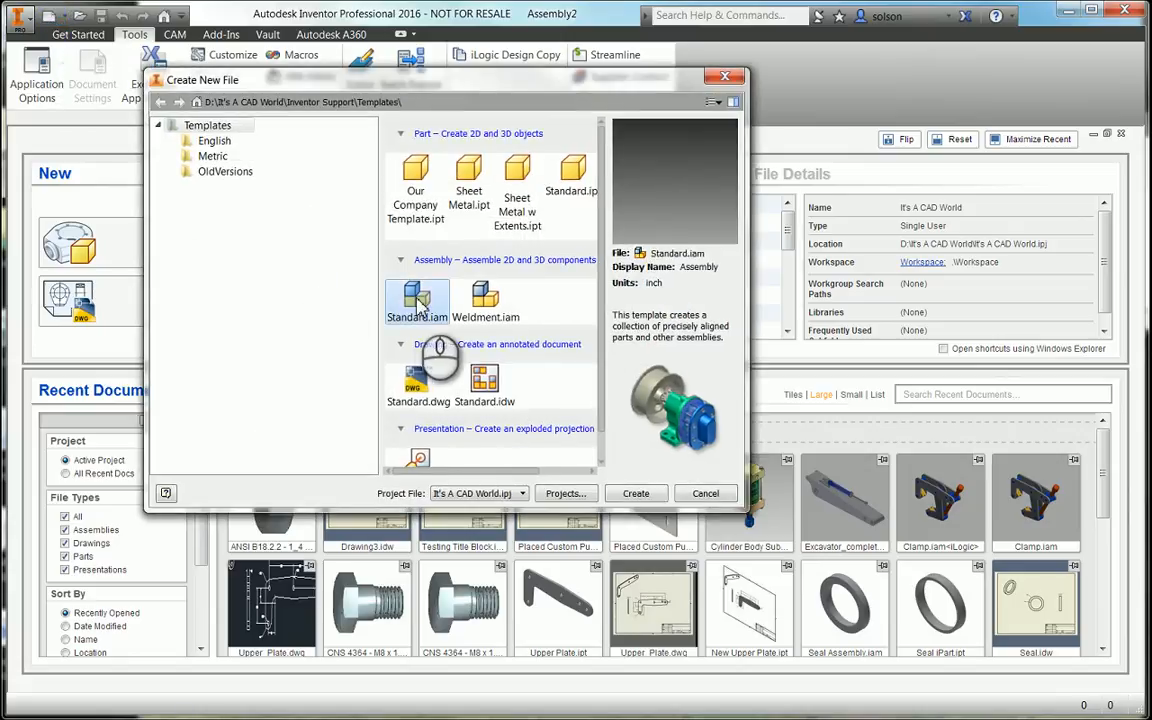
{"action": "double_click", "coordinate": [419, 303]}
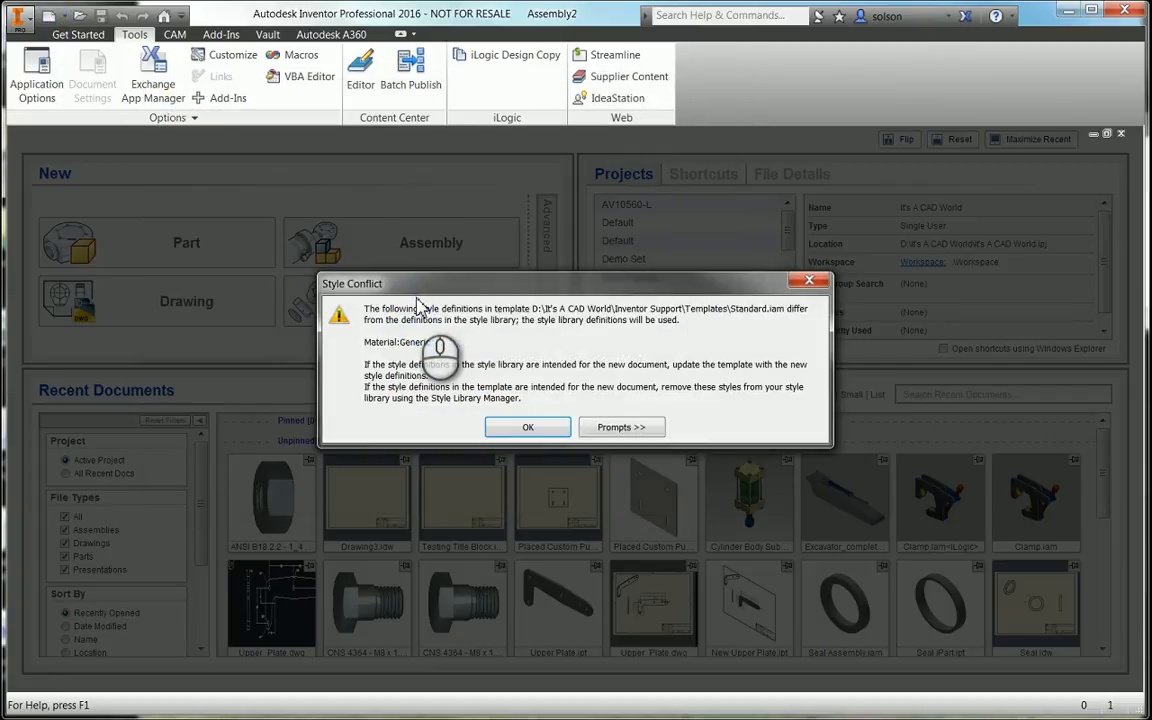
{"action": "left_click", "coordinate": [540, 430]}
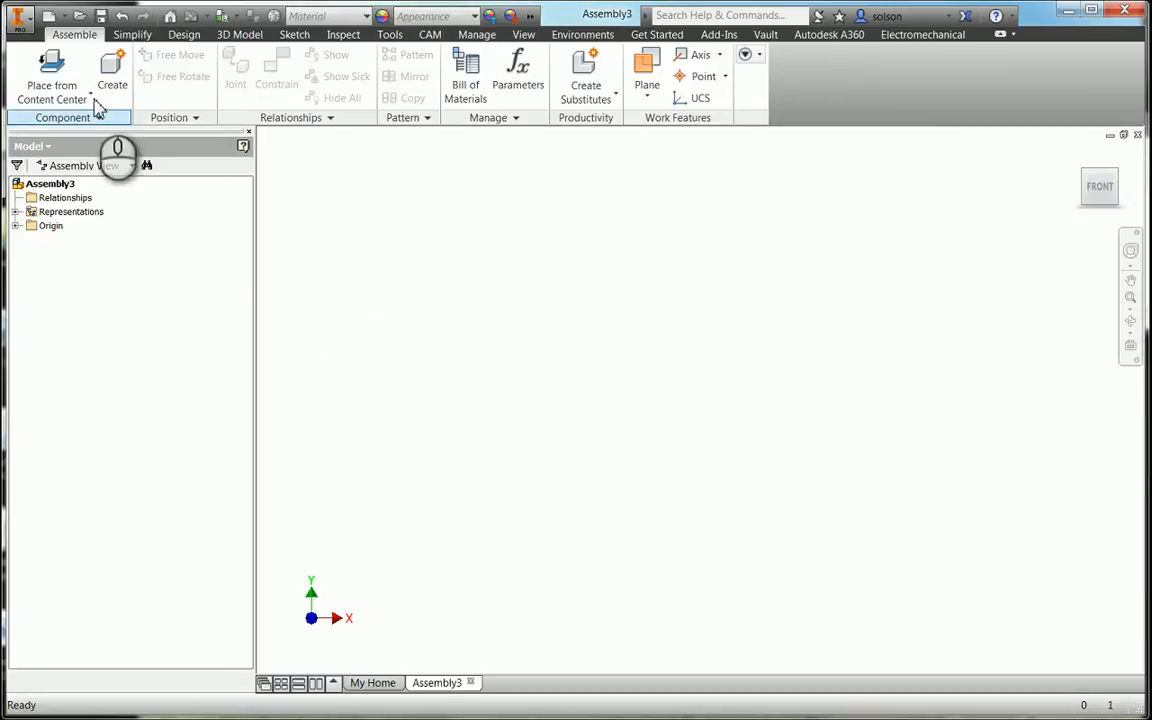
Load a 1/4 UNC Hex Nut - Inch from Content Center as custom, saving it as ANSI B18.2.2 - 1_4 - 20(2).ipt in the Workspace folder.
{"action": "left_click", "coordinate": [55, 70]}
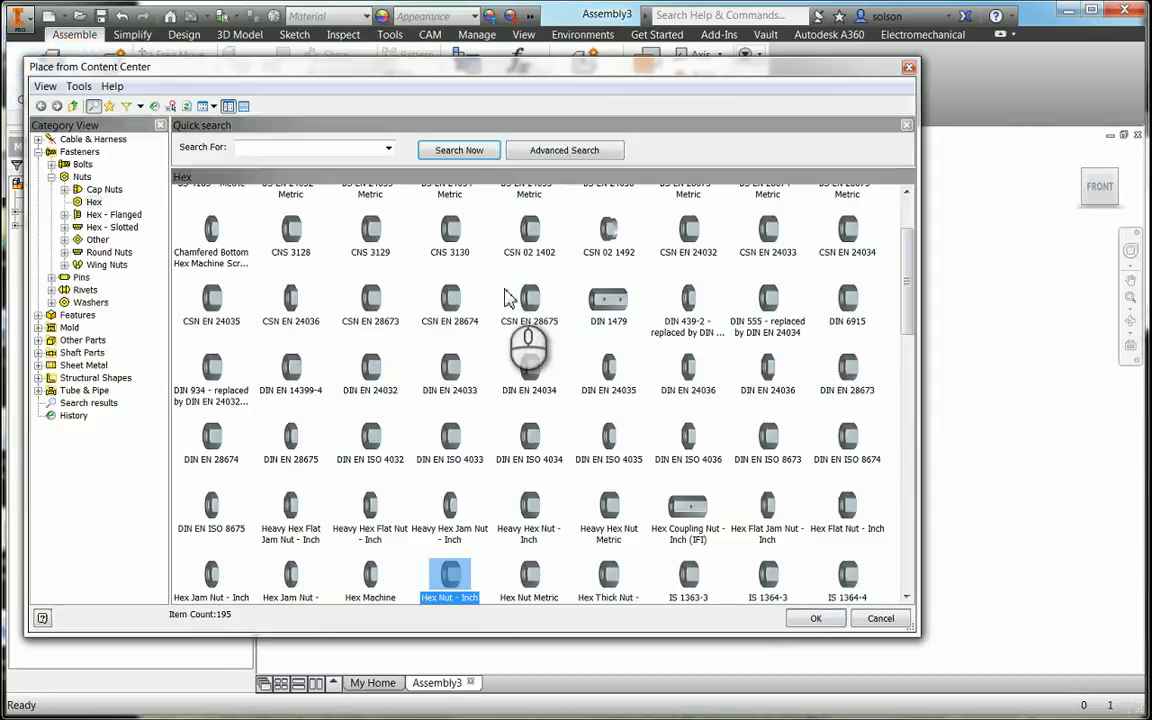
{"action": "double_click", "coordinate": [455, 578]}
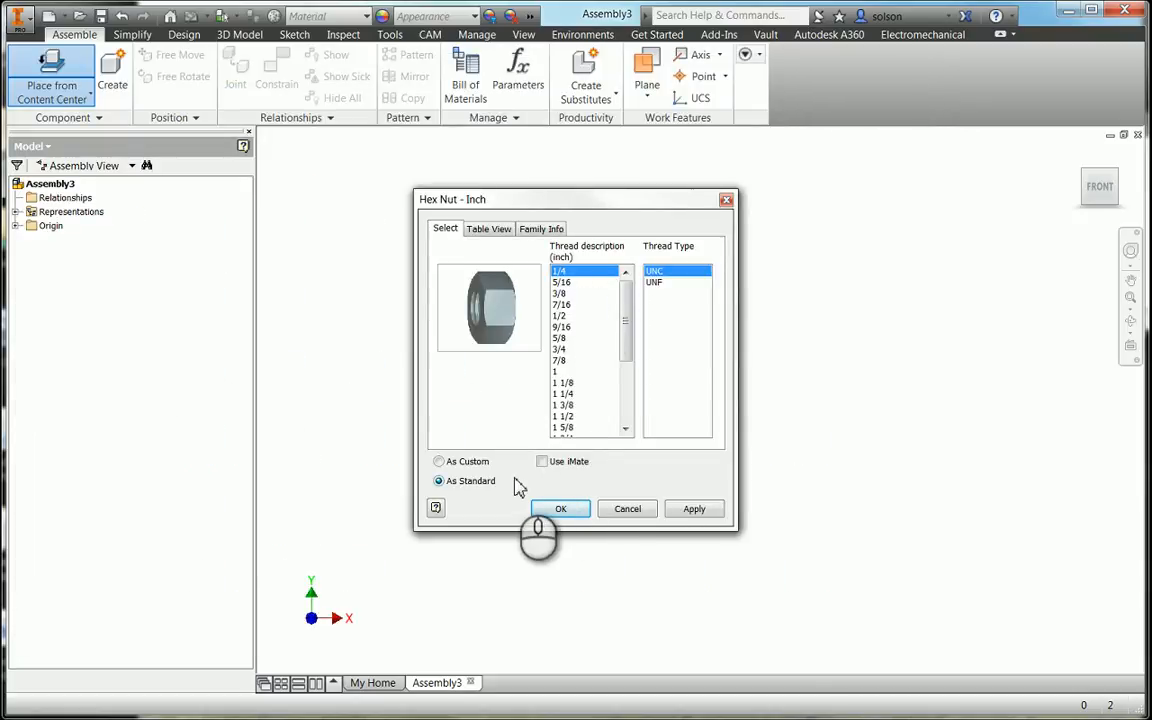
{"action": "left_click", "coordinate": [440, 463]}
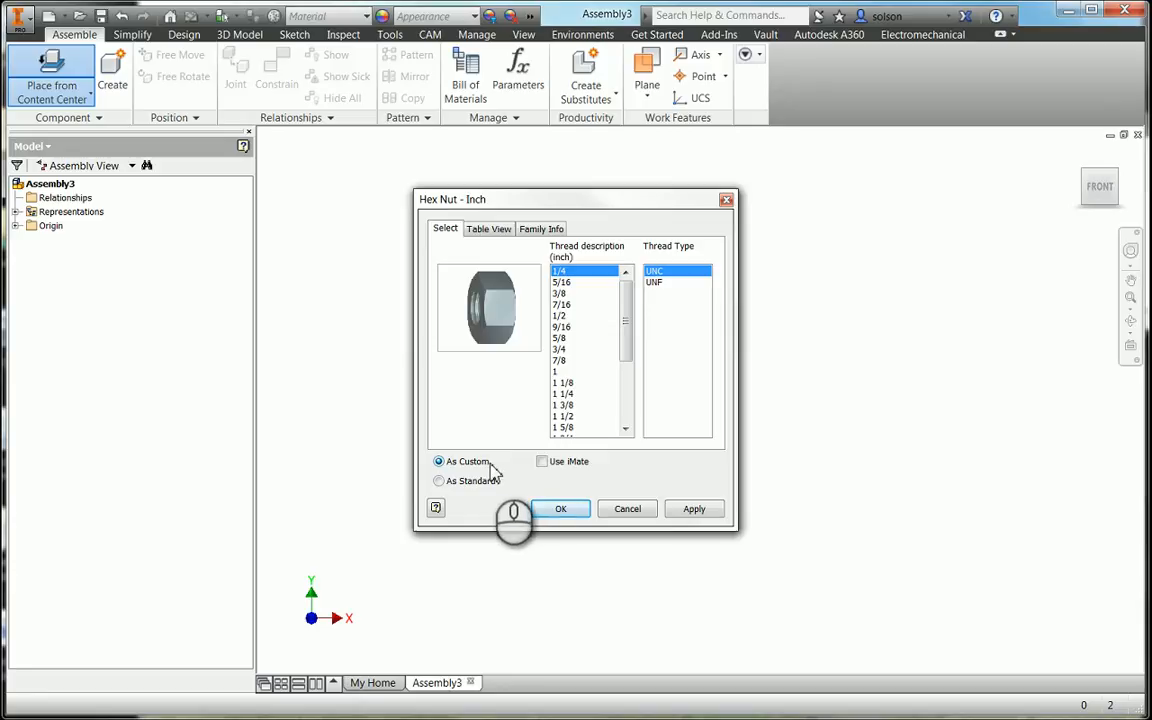
{"action": "left_click", "coordinate": [560, 511]}
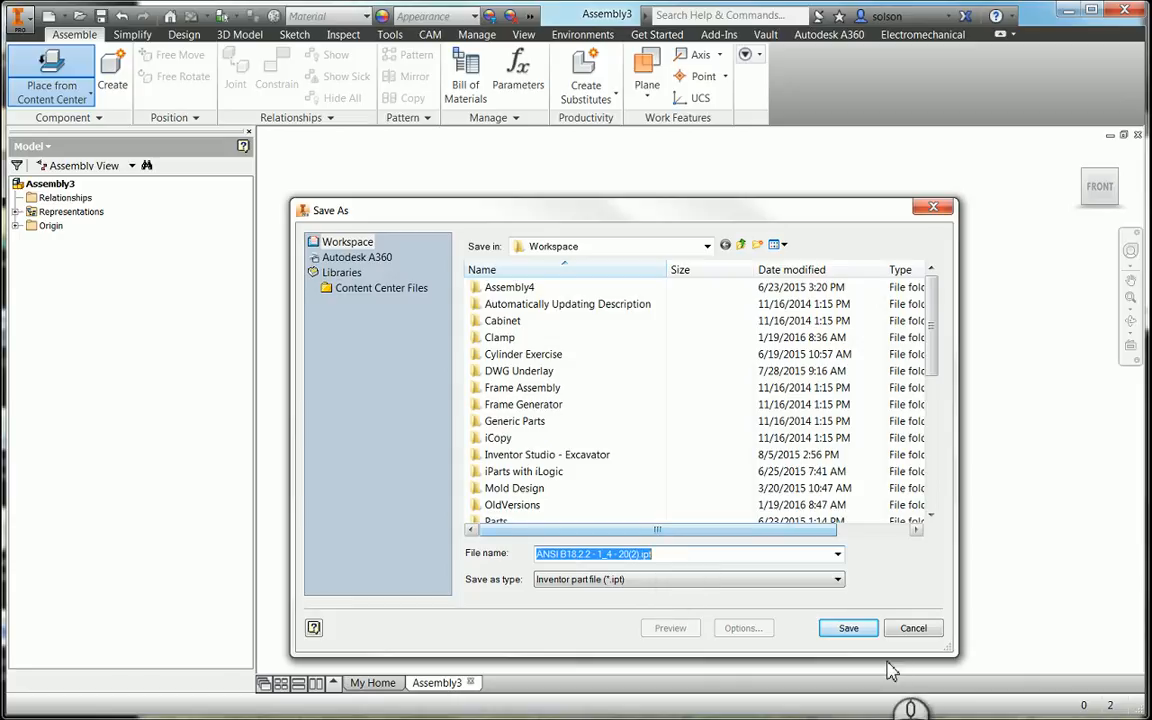
{"action": "left_click", "coordinate": [864, 630]}
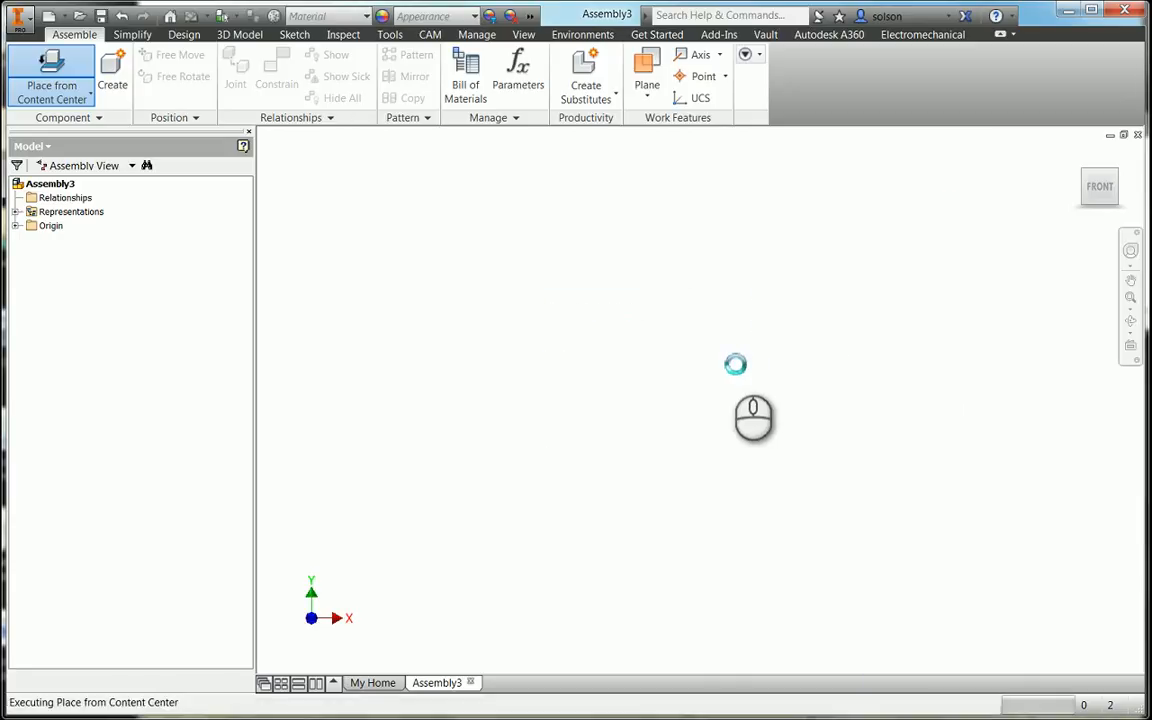
Place one instance of the nut grounded at the assembly origin and end placement.
{"action": "right_click", "coordinate": [650, 388]}
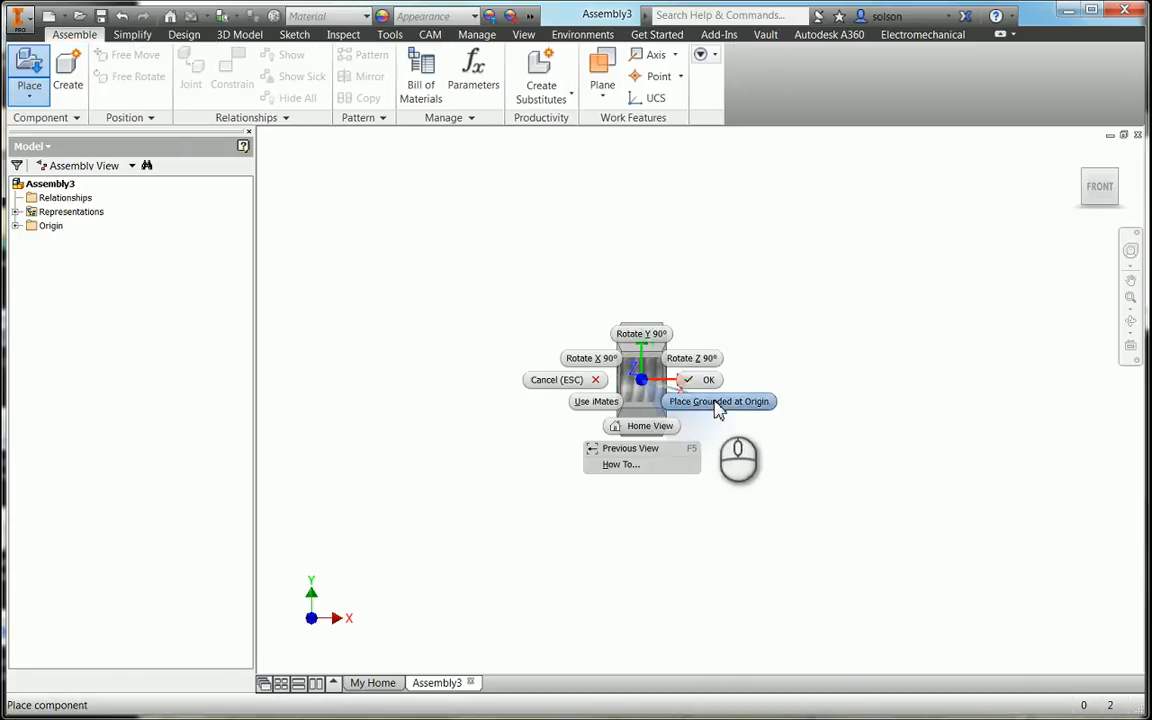
{"action": "left_click", "coordinate": [720, 401]}
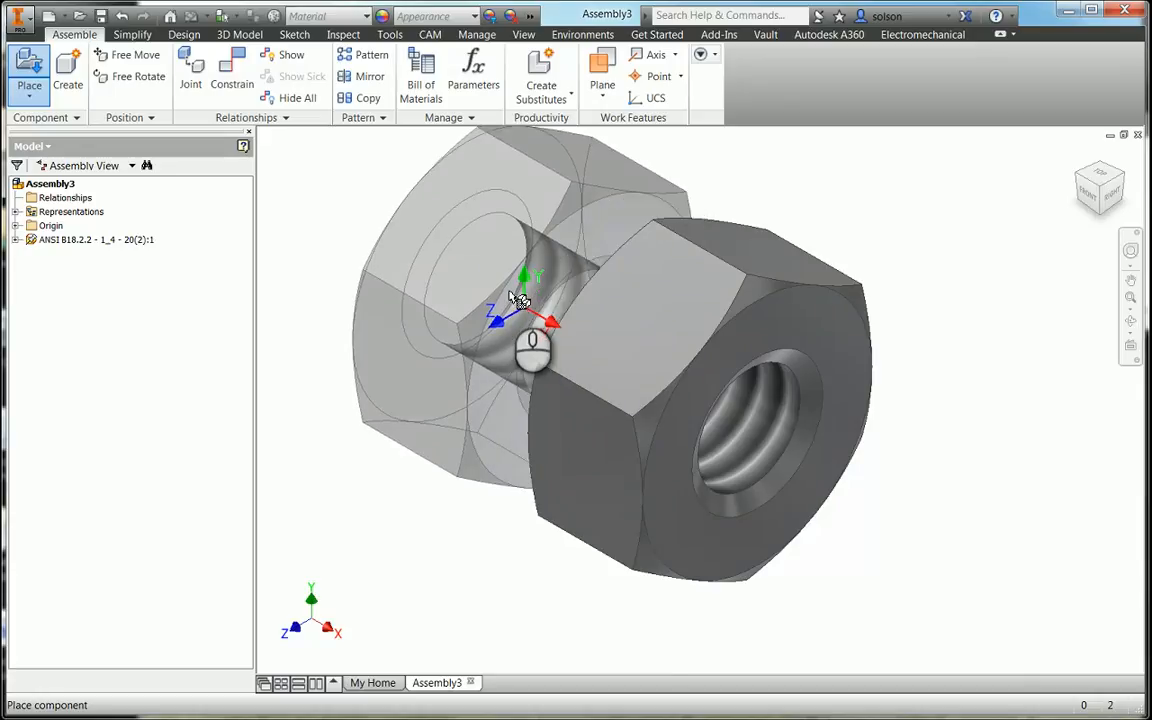
{"action": "key", "text": "Escape"}
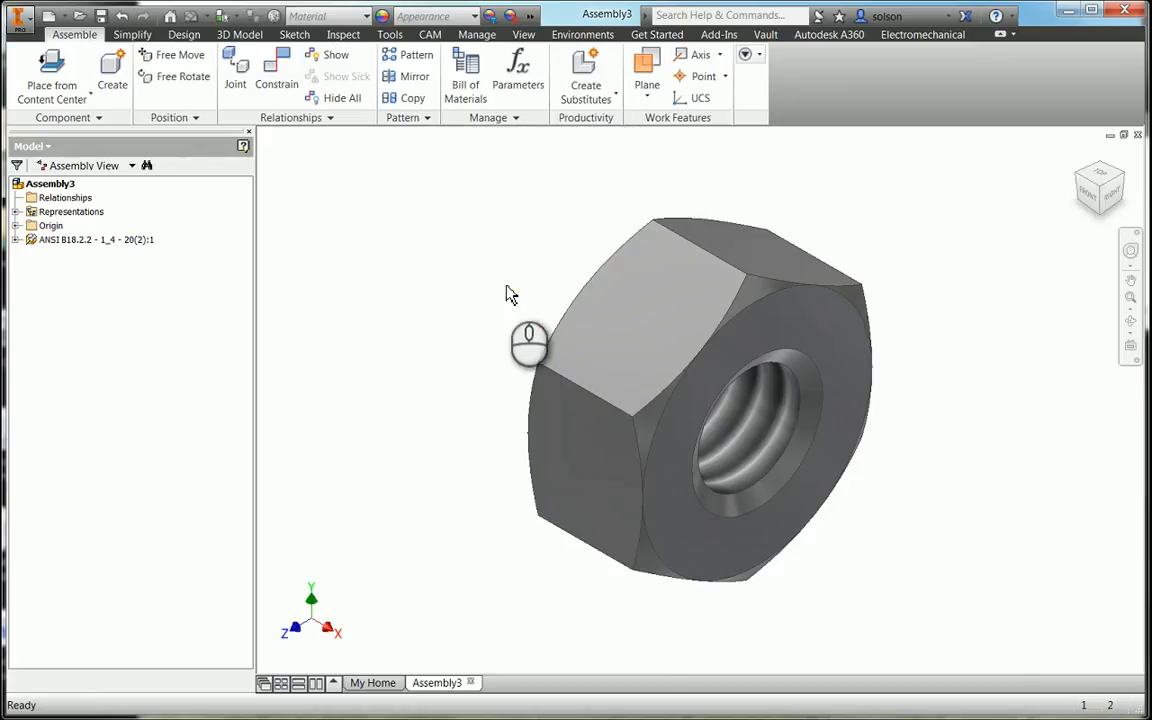
Open the placed hex nut's part file in its own window.
{"action": "middle_click_drag", "start_coordinate": [503, 279], "coordinate": [526, 306]}
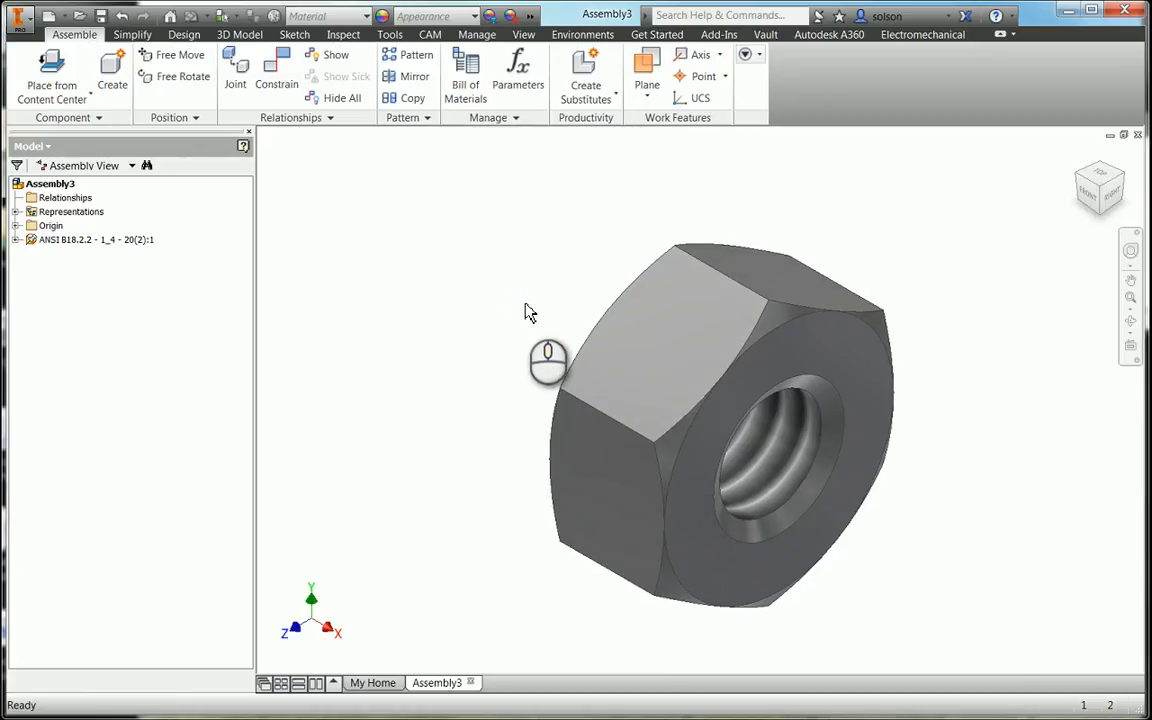
{"action": "left_click", "coordinate": [84, 240]}
{"action": "right_click", "coordinate": [84, 240]}
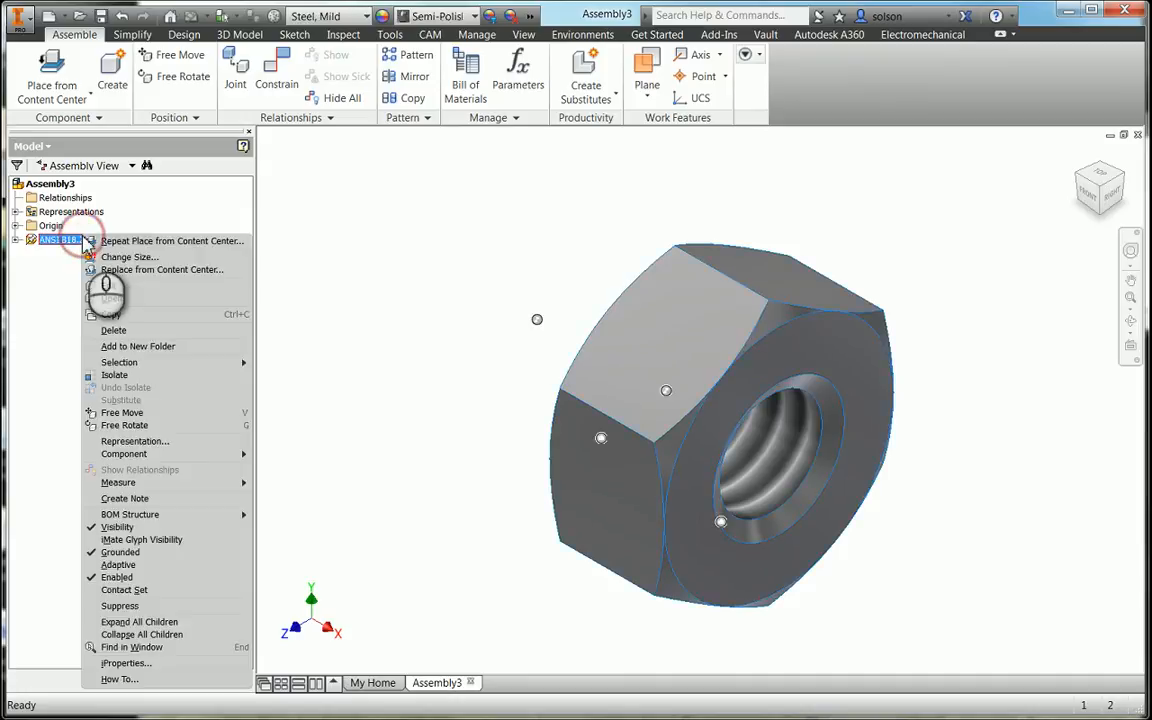
{"action": "left_click", "coordinate": [130, 298]}
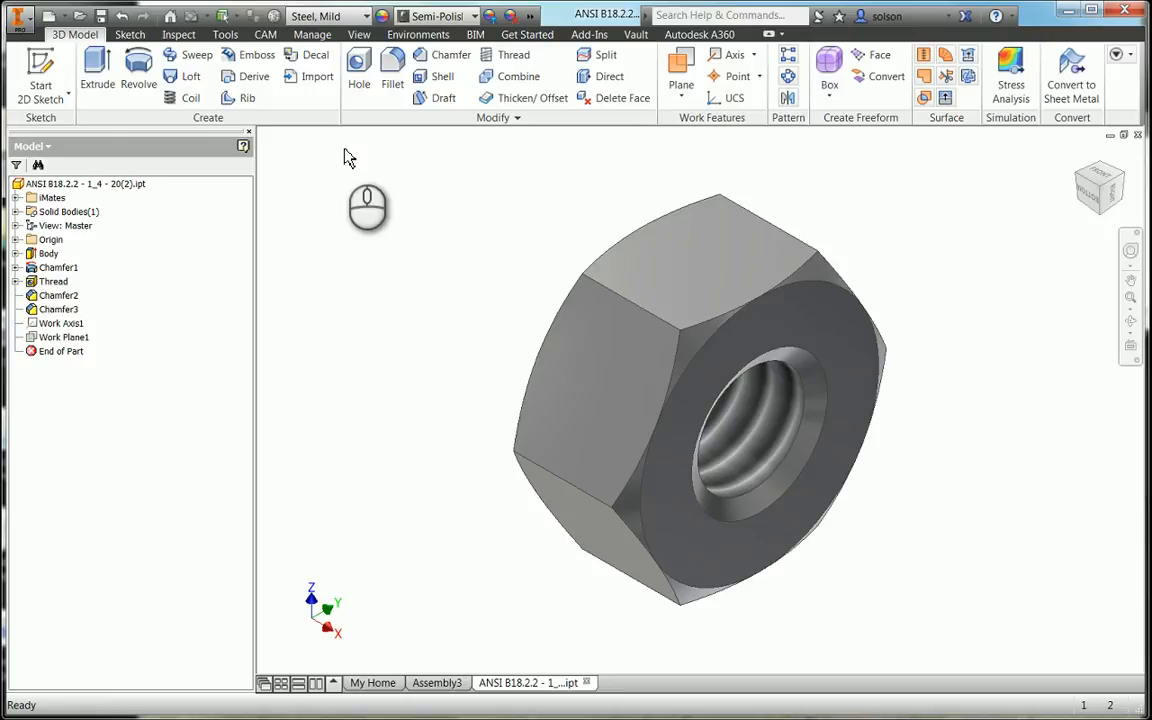
Open the nut part's Document Settings and show its Modeling options.
{"action": "left_click", "coordinate": [226, 35]}
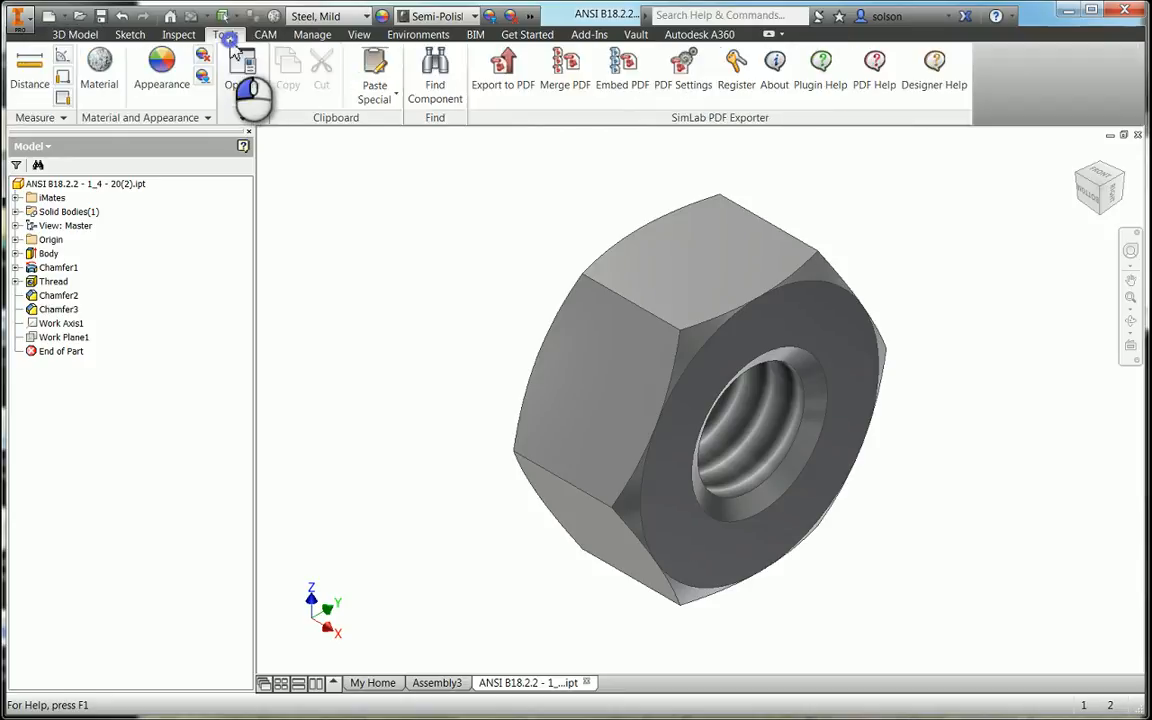
{"action": "left_click", "coordinate": [244, 118]}
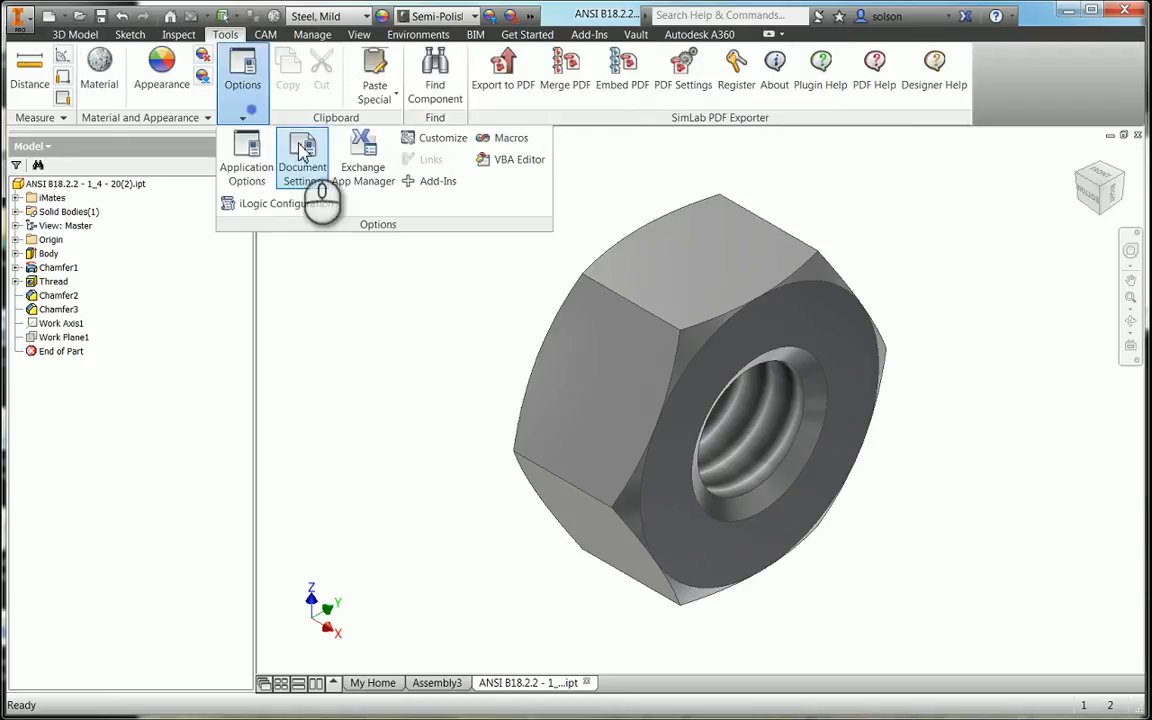
{"action": "left_click", "coordinate": [303, 152]}
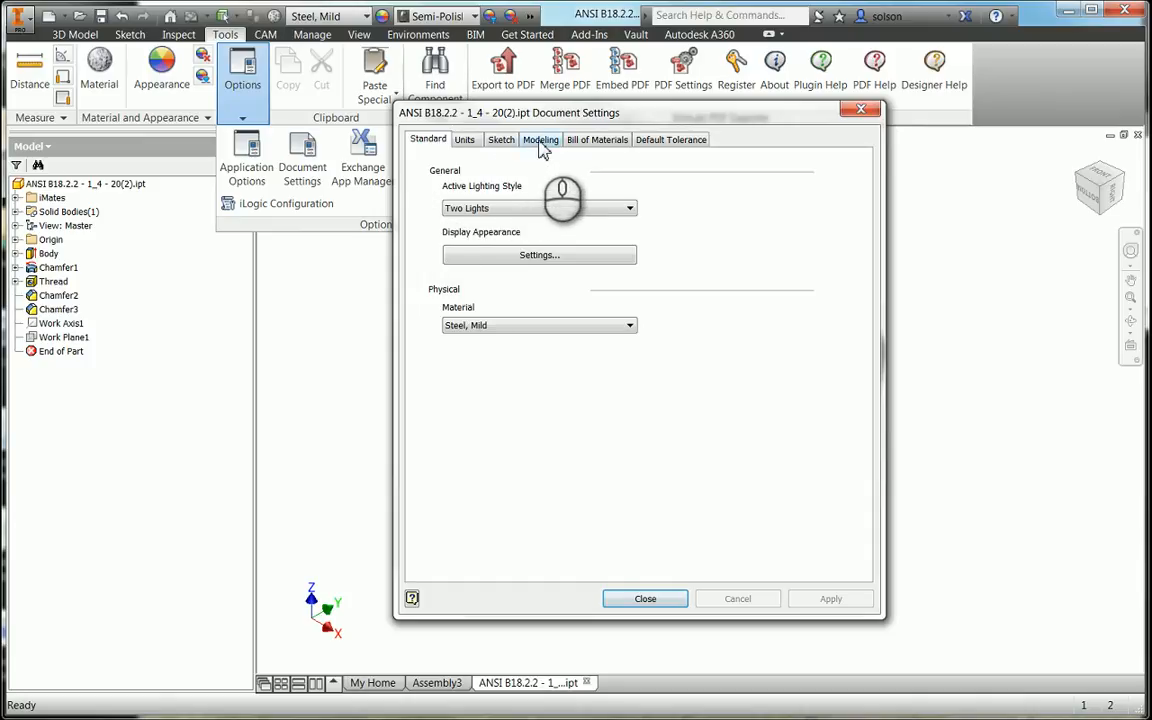
{"action": "left_click", "coordinate": [540, 142]}
{"action": "left_click", "coordinate": [762, 405]}
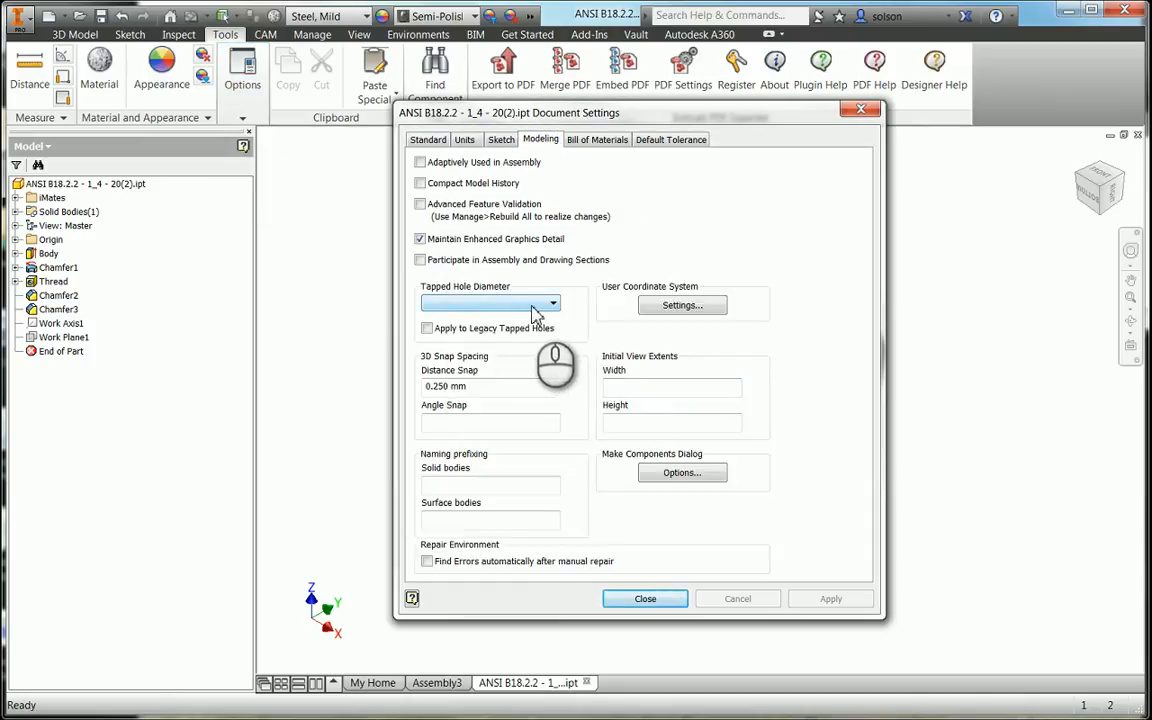
Check the Tapped Hole Diameter choices, enable Apply to Legacy Tapped Holes and try to accept the document settings.
{"action": "left_click", "coordinate": [520, 303]}
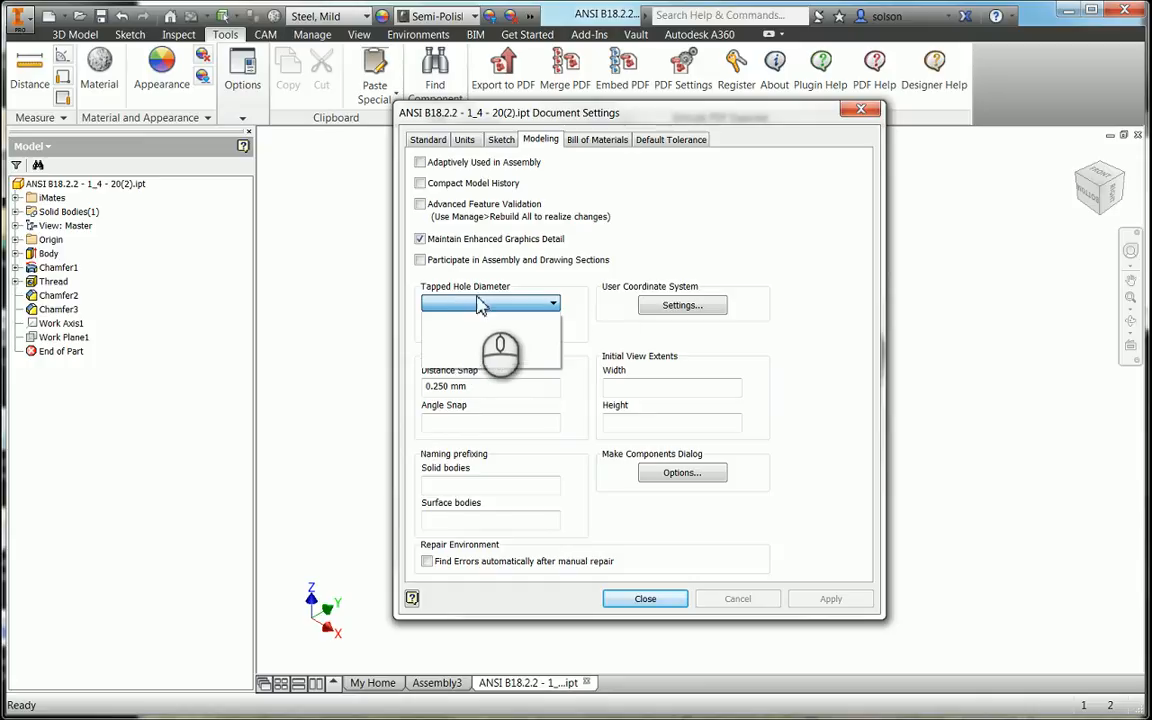
{"action": "left_click", "coordinate": [479, 305]}
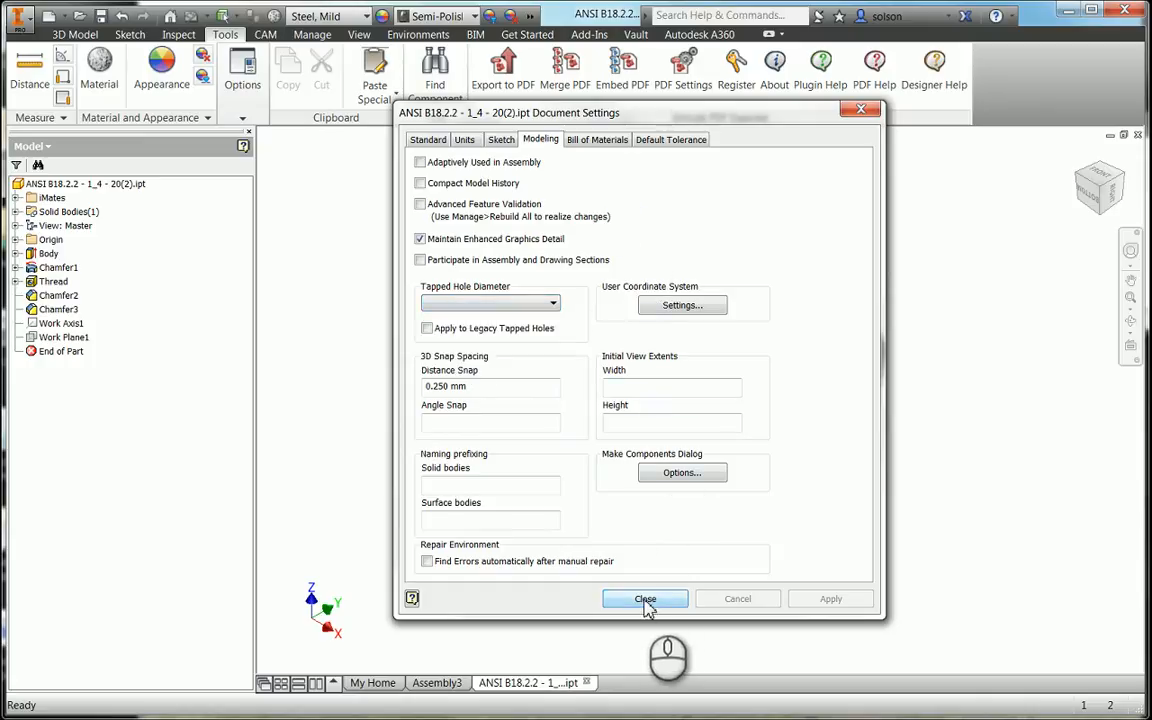
{"action": "left_click", "coordinate": [427, 330]}
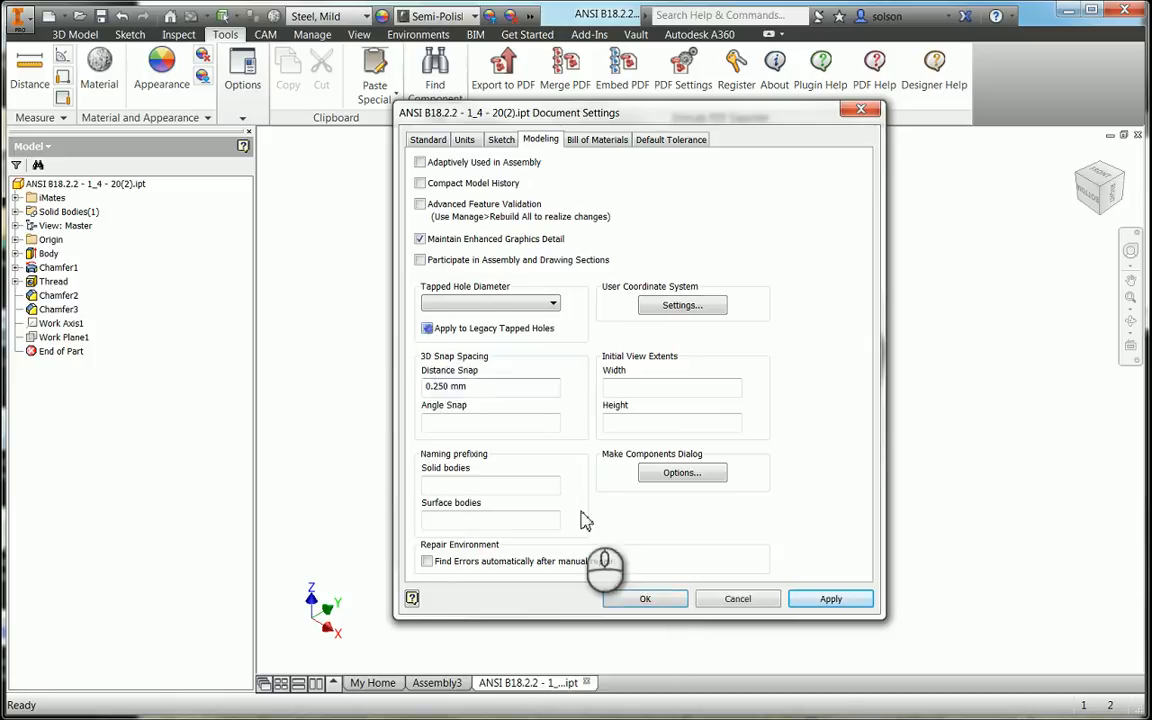
{"action": "left_click", "coordinate": [645, 600]}
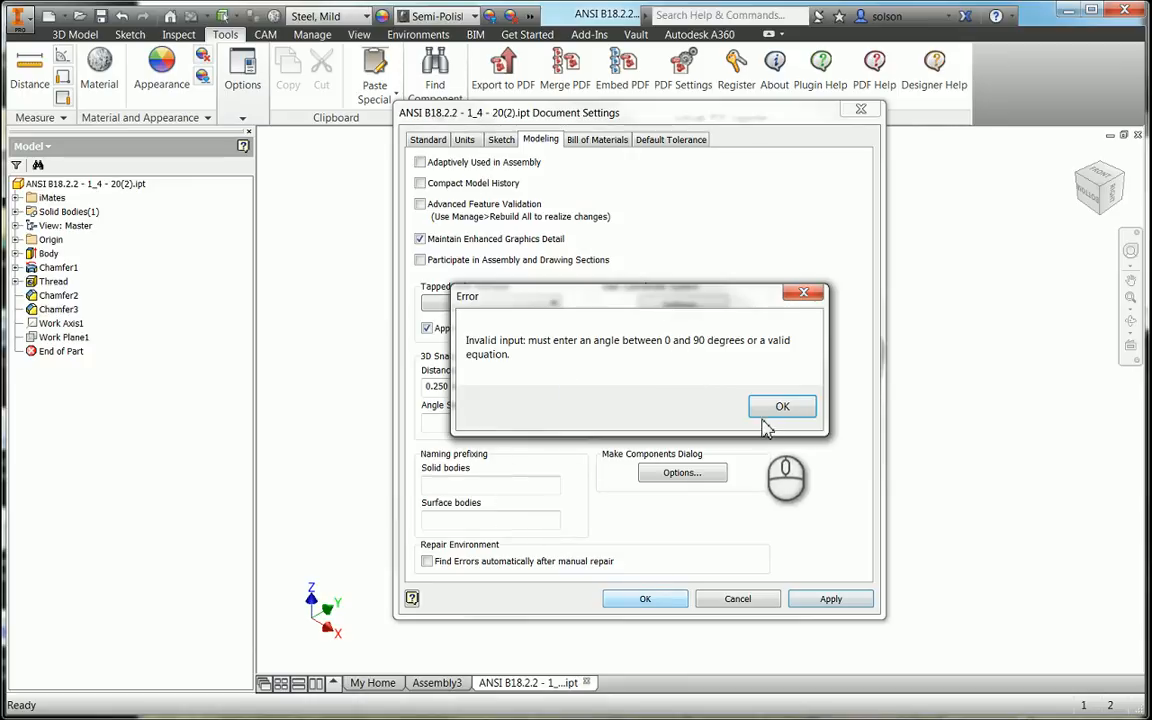
{"action": "left_click", "coordinate": [792, 410]}
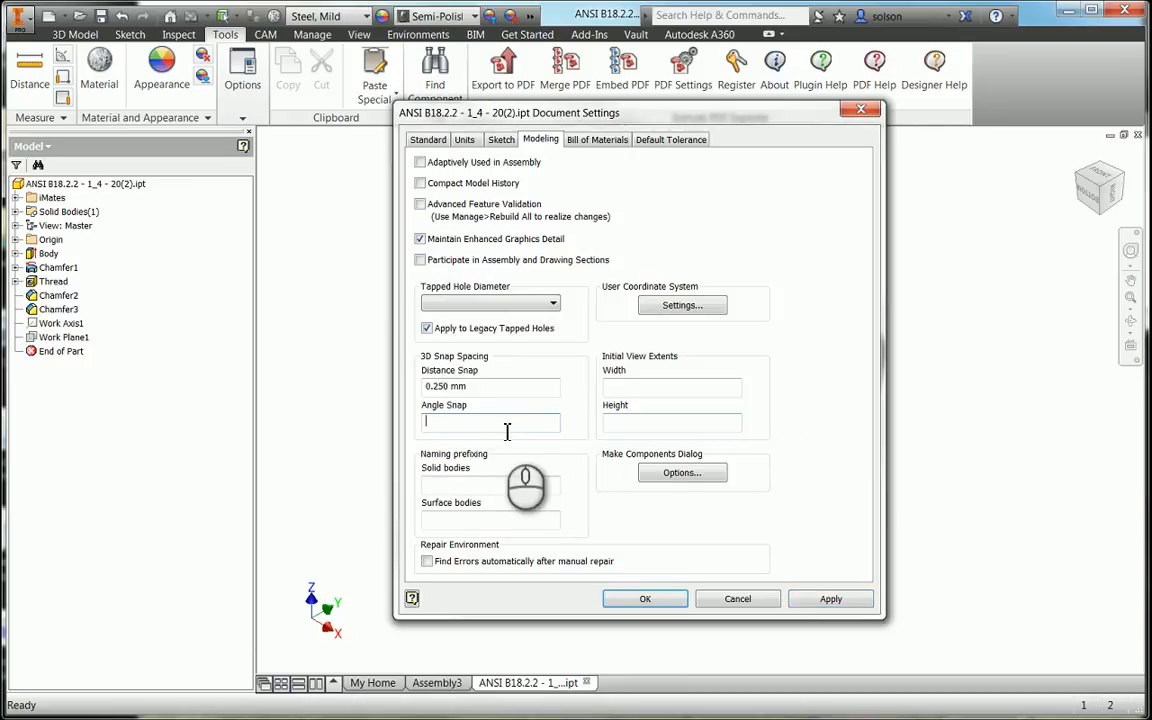
Set the Angle Snap to 5, enter 1 as the solid and surface body naming prefixes, and accept the document settings.
{"action": "type", "text": "5"}
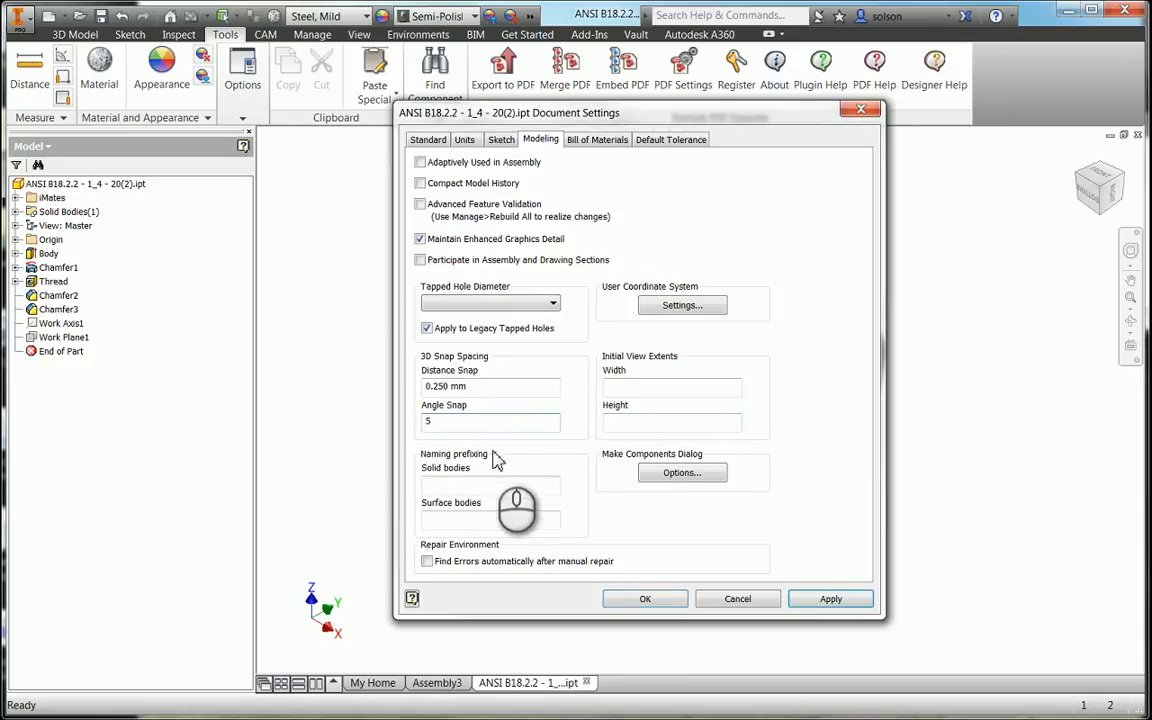
{"action": "left_click", "coordinate": [485, 487]}
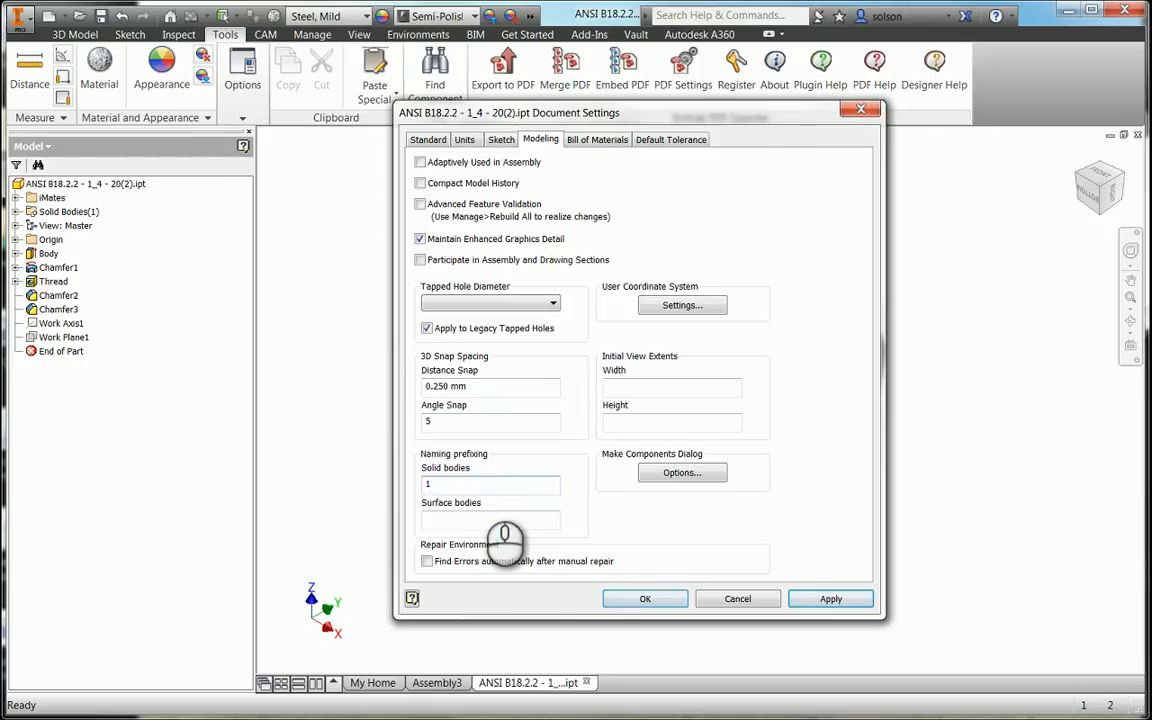
{"action": "type", "text": "1"}
{"action": "left_click", "coordinate": [483, 522]}
{"action": "type", "text": "1"}
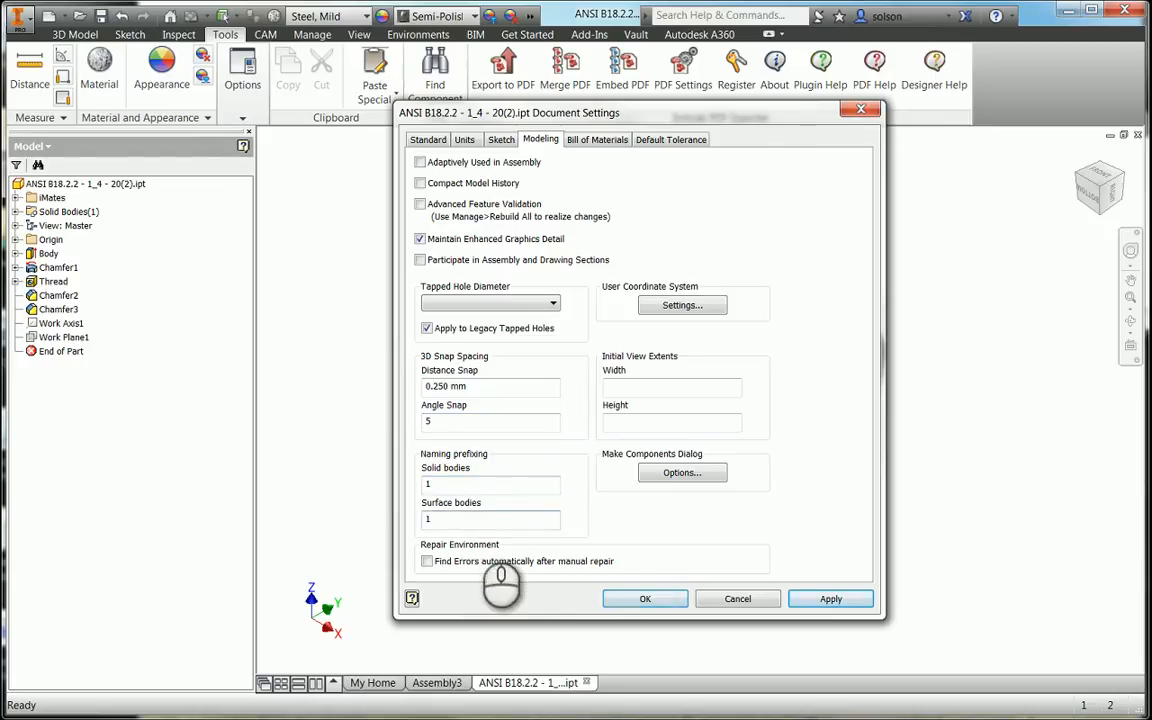
{"action": "left_click", "coordinate": [645, 598]}
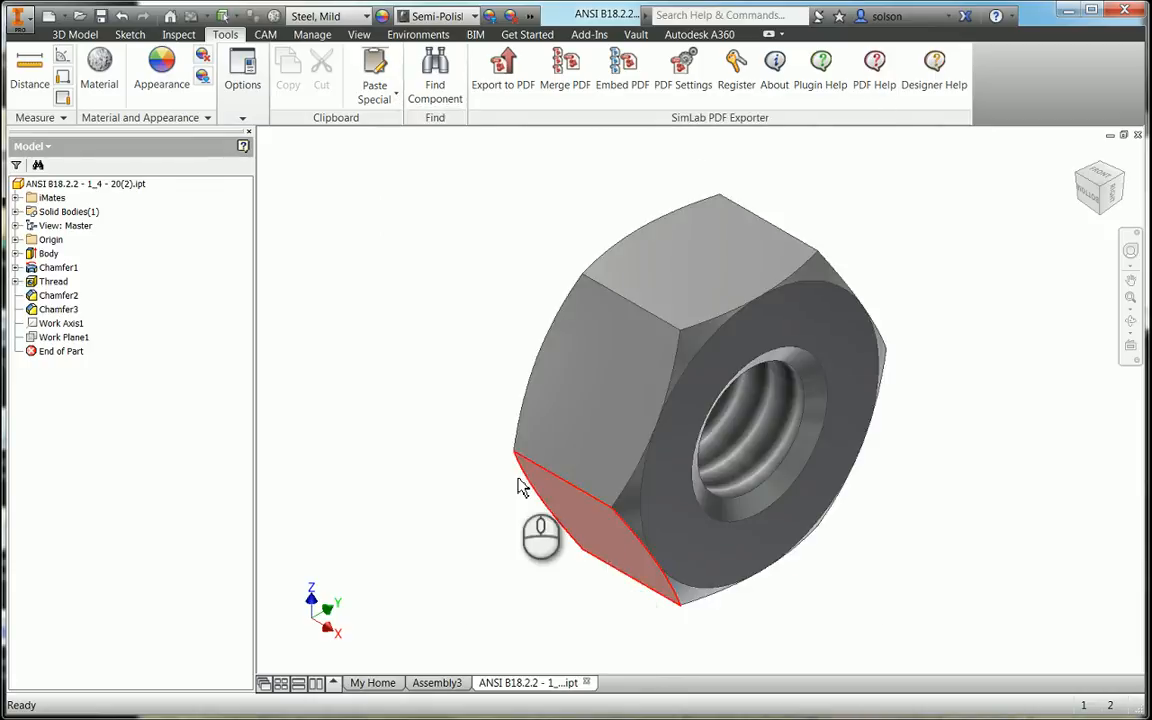
{"action": "left_click", "coordinate": [464, 358]}
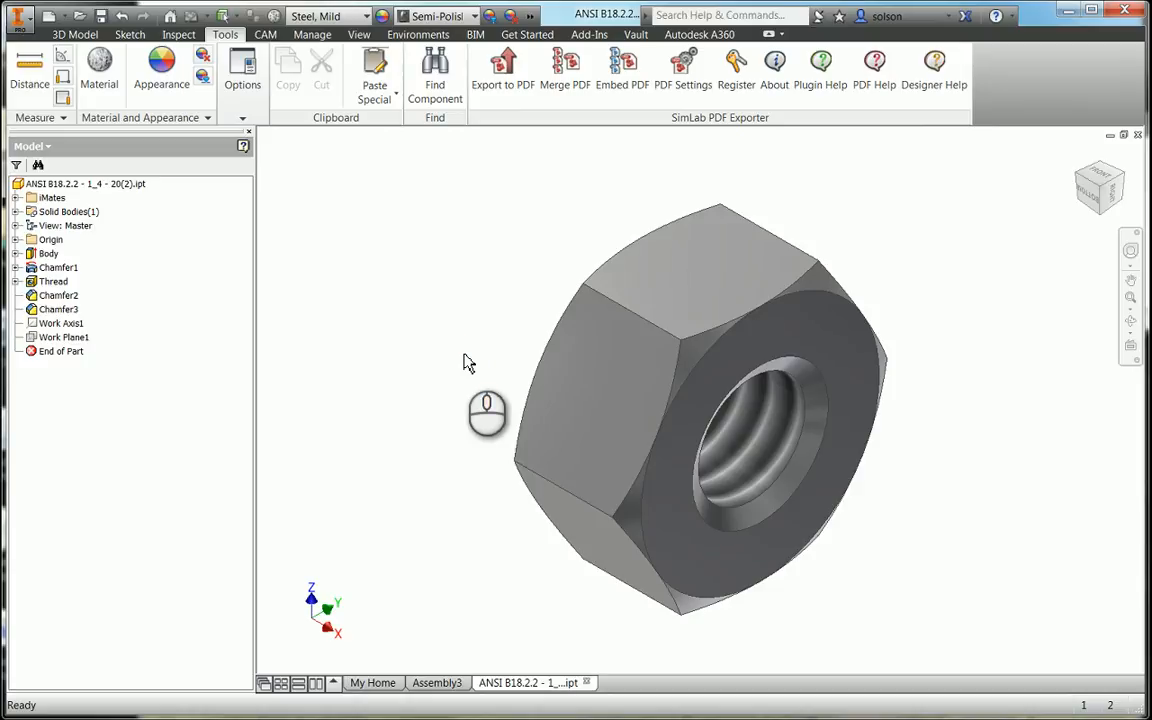
Create a tapped through-all hole on the nut's upper flat face using ANSI Unified Screw Threads, size 0.0138, designation 35-282 UNM.
{"action": "left_click", "coordinate": [78, 34]}
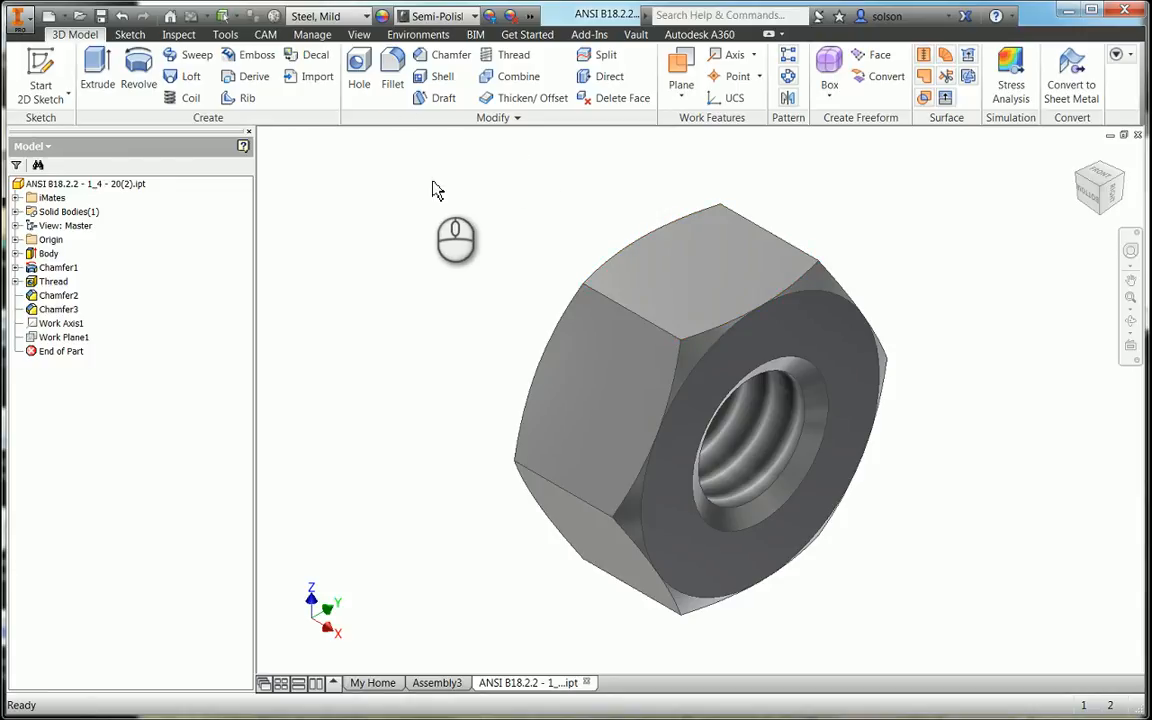
{"action": "left_click", "coordinate": [357, 62]}
{"action": "left_click", "coordinate": [689, 265]}
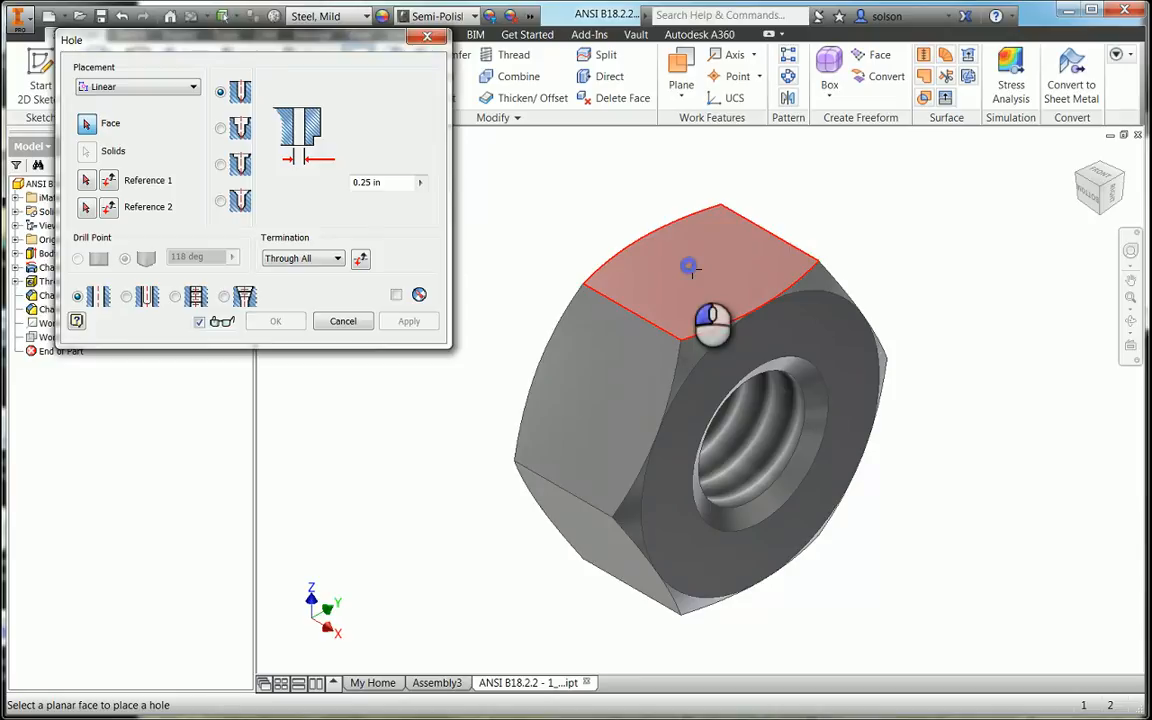
{"action": "left_click", "coordinate": [193, 296]}
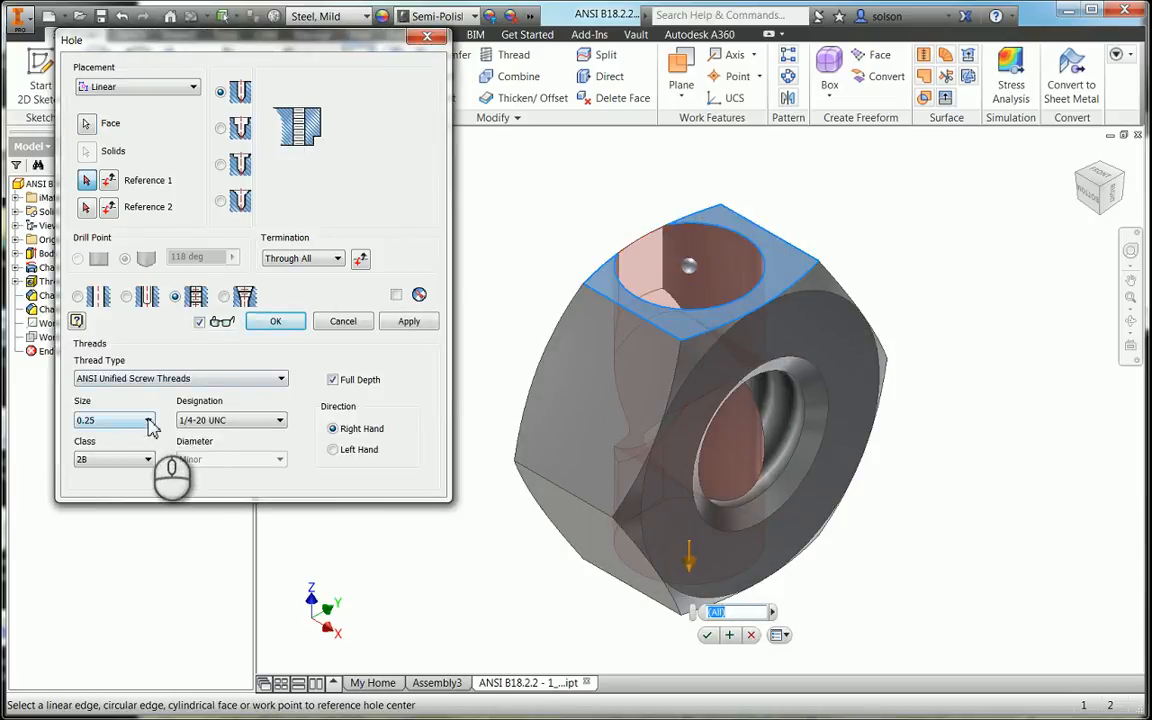
{"action": "left_click", "coordinate": [148, 420]}
{"action": "scroll", "coordinate": [125, 228], "scroll_direction": "up", "scroll_amount": 3}
{"action": "scroll", "coordinate": [125, 228], "scroll_direction": "up", "scroll_amount": 6}
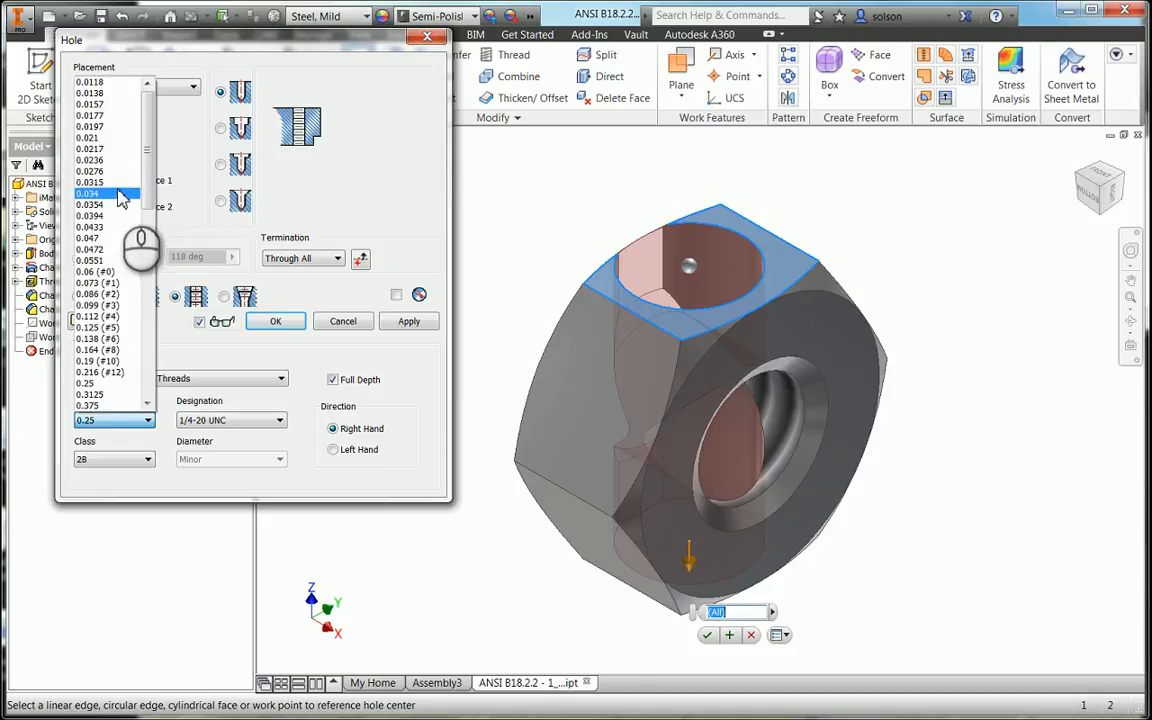
{"action": "left_click", "coordinate": [90, 93]}
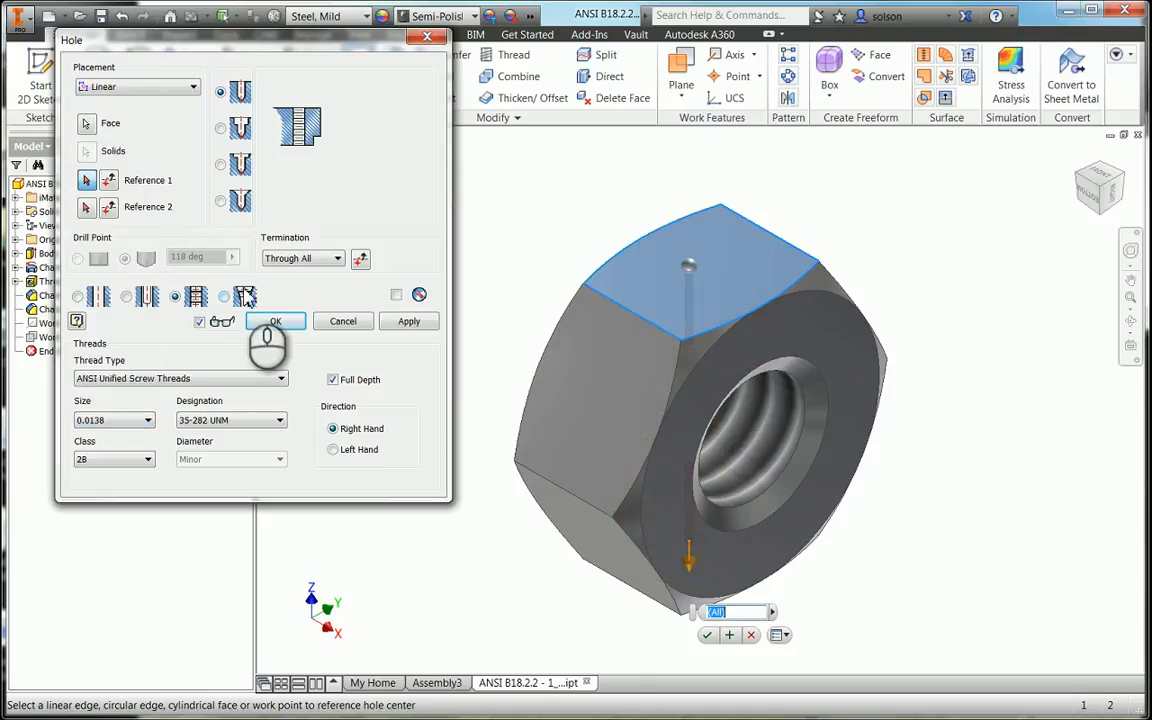
{"action": "left_click", "coordinate": [276, 323]}
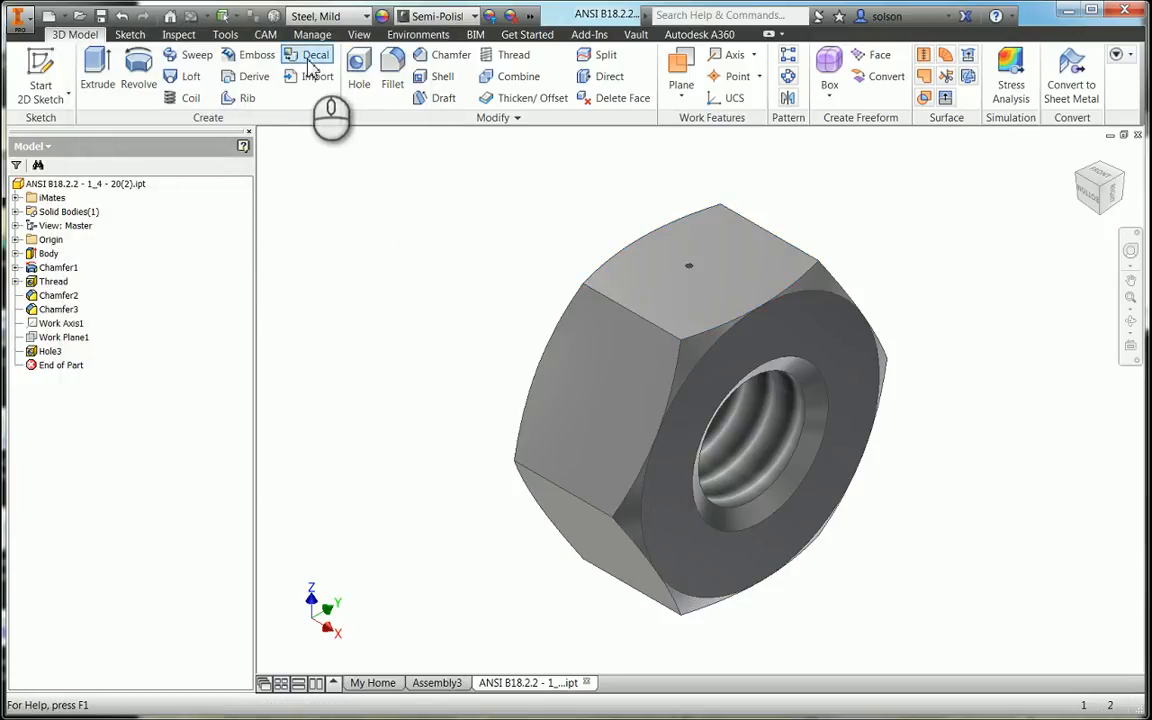
Set the Tapped Hole Diameter to Major in the part's Document Settings under Modeling, and accept the thread representation warning.
{"action": "left_click", "coordinate": [225, 34]}
{"action": "left_click", "coordinate": [242, 75]}
{"action": "left_click", "coordinate": [305, 167]}
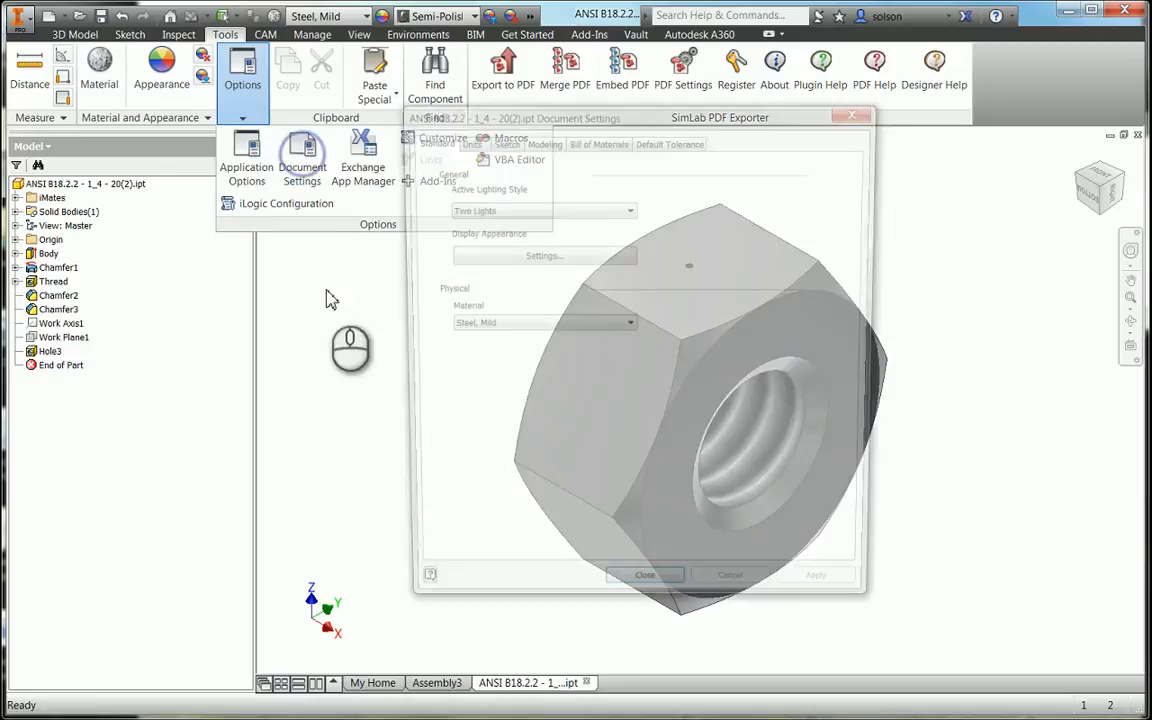
{"action": "left_click", "coordinate": [543, 142]}
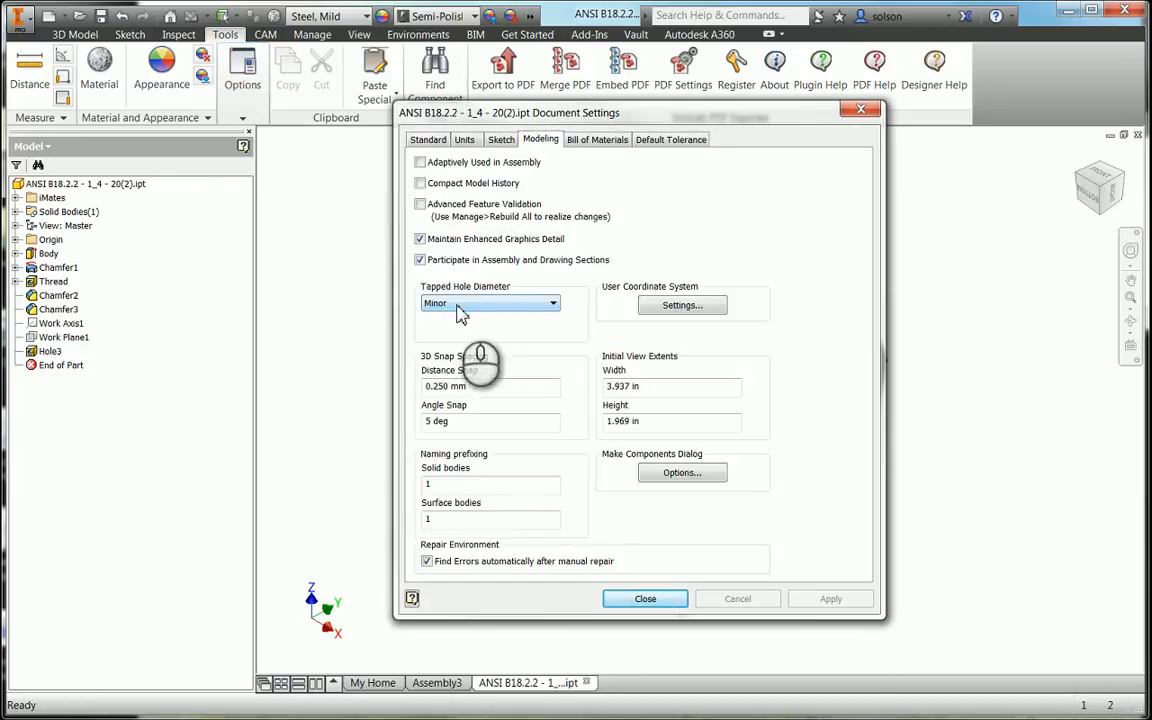
{"action": "left_click", "coordinate": [460, 304]}
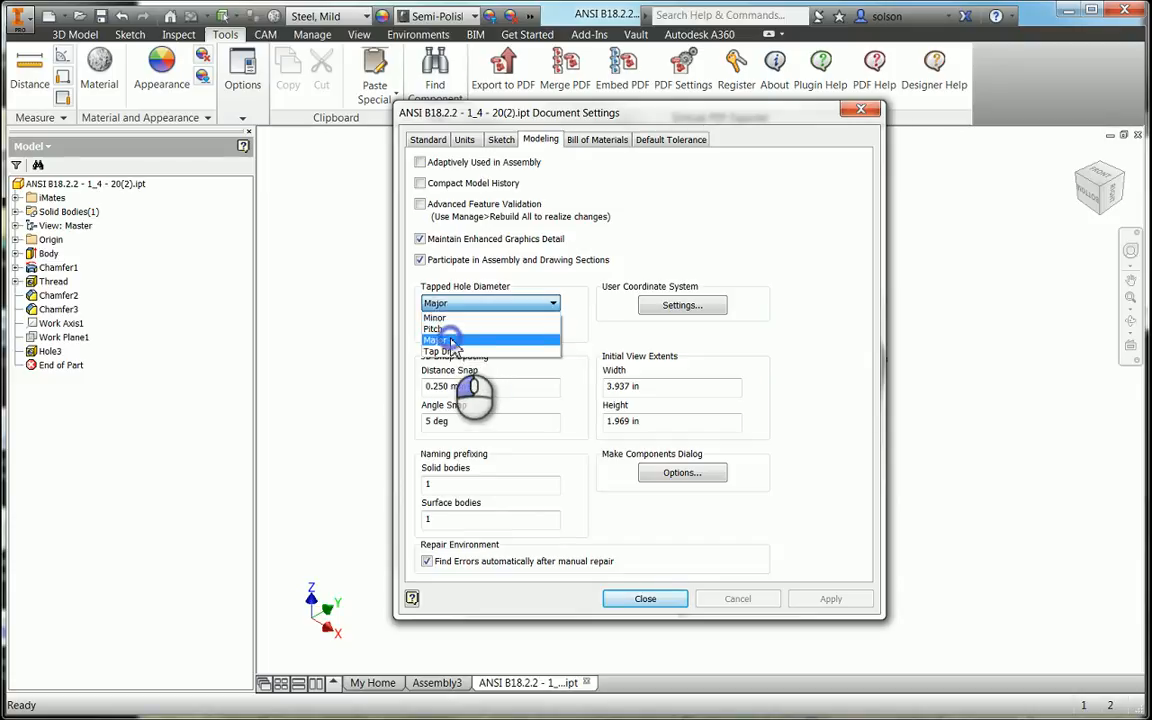
{"action": "left_click", "coordinate": [452, 341]}
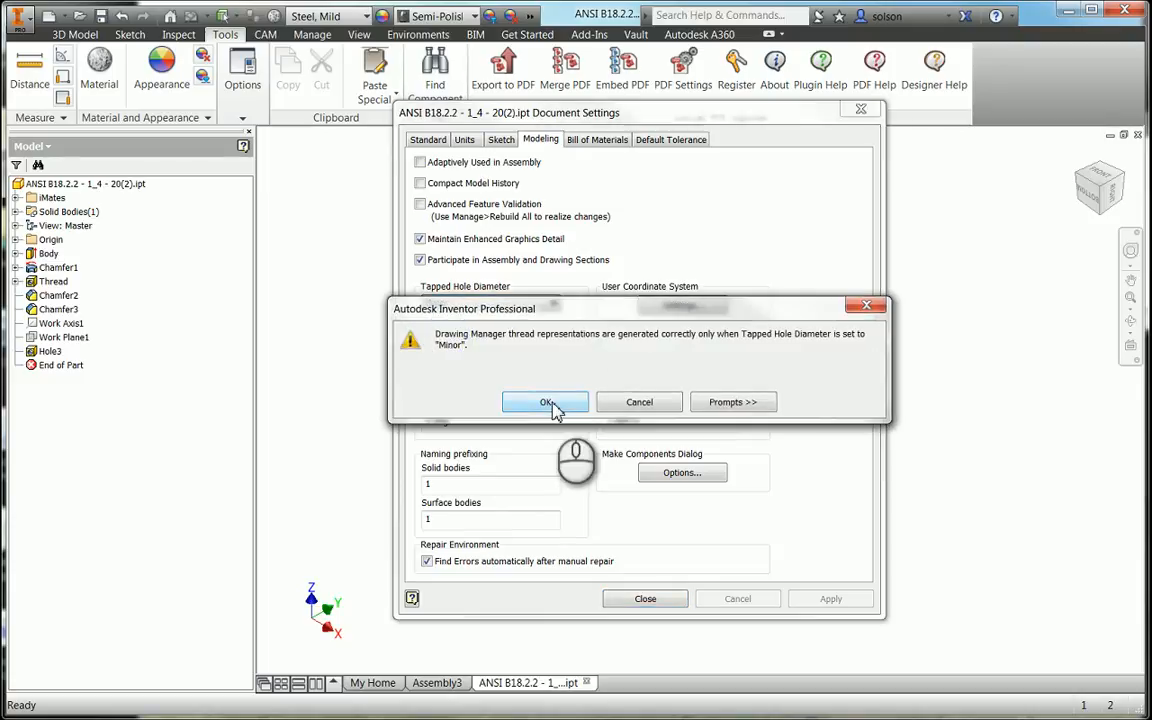
{"action": "left_click", "coordinate": [548, 403]}
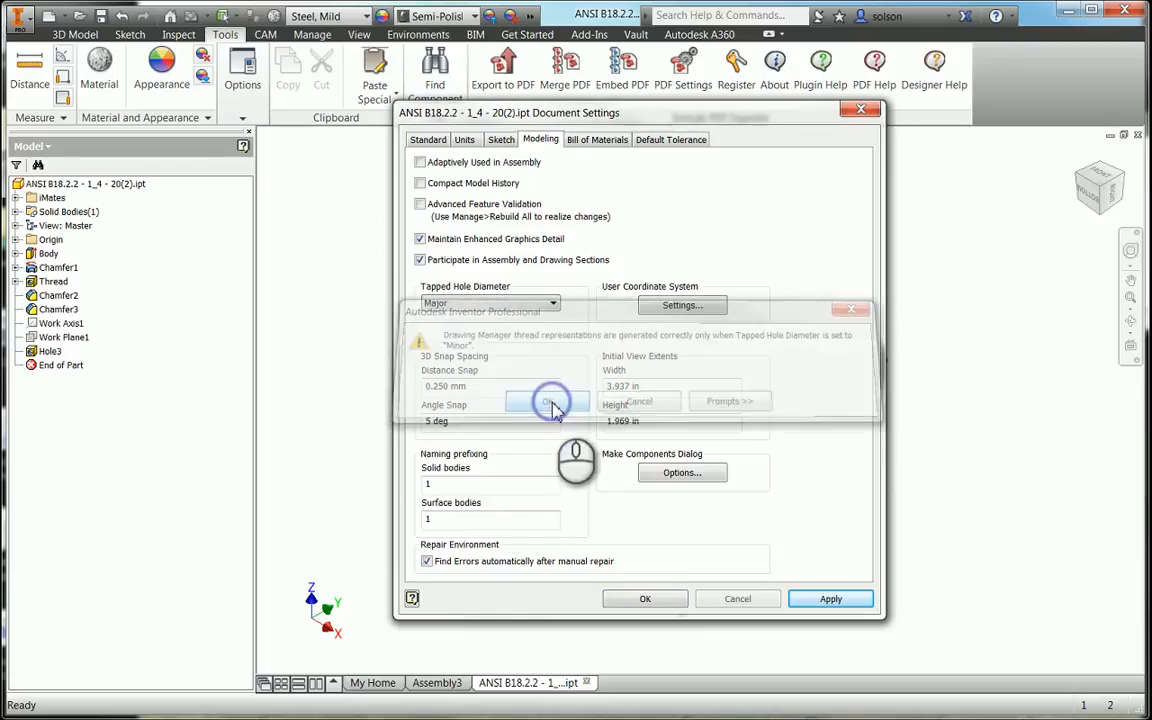
{"action": "left_click", "coordinate": [656, 599]}
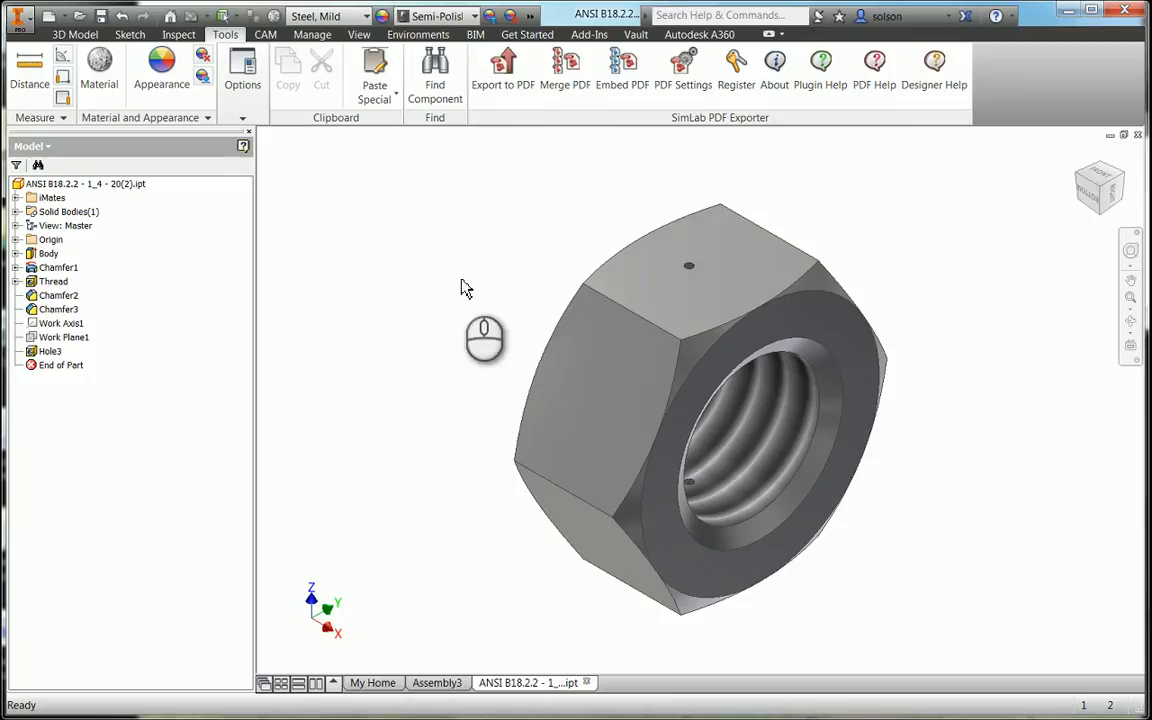
Delete the small tapped hole feature from the nut part.
{"action": "right_click", "coordinate": [50, 352]}
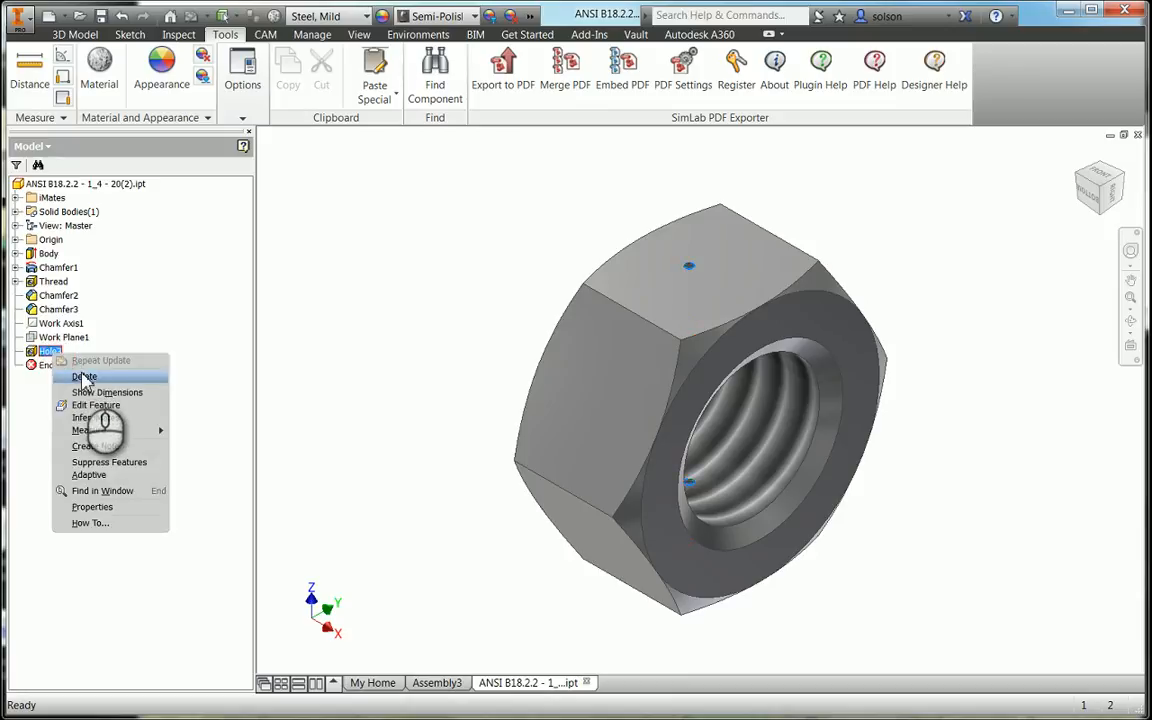
{"action": "left_click", "coordinate": [86, 377]}
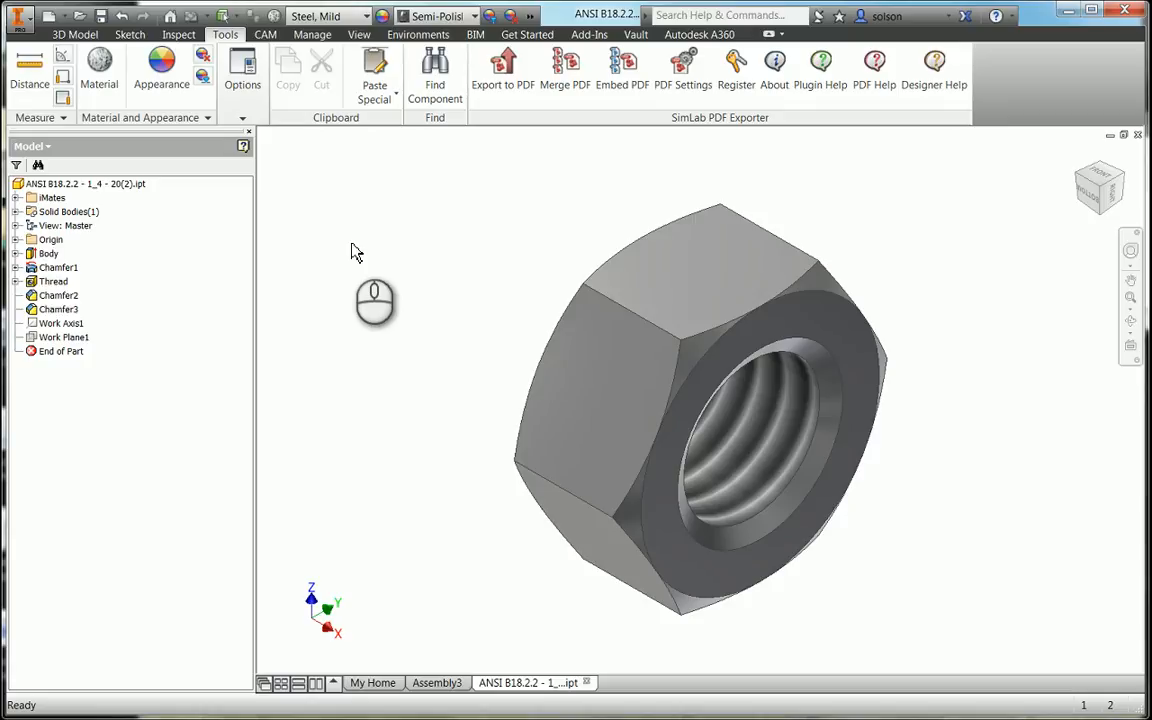
Close the nut part, and close Assembly3 without saving its changes.
{"action": "left_click", "coordinate": [1137, 135]}
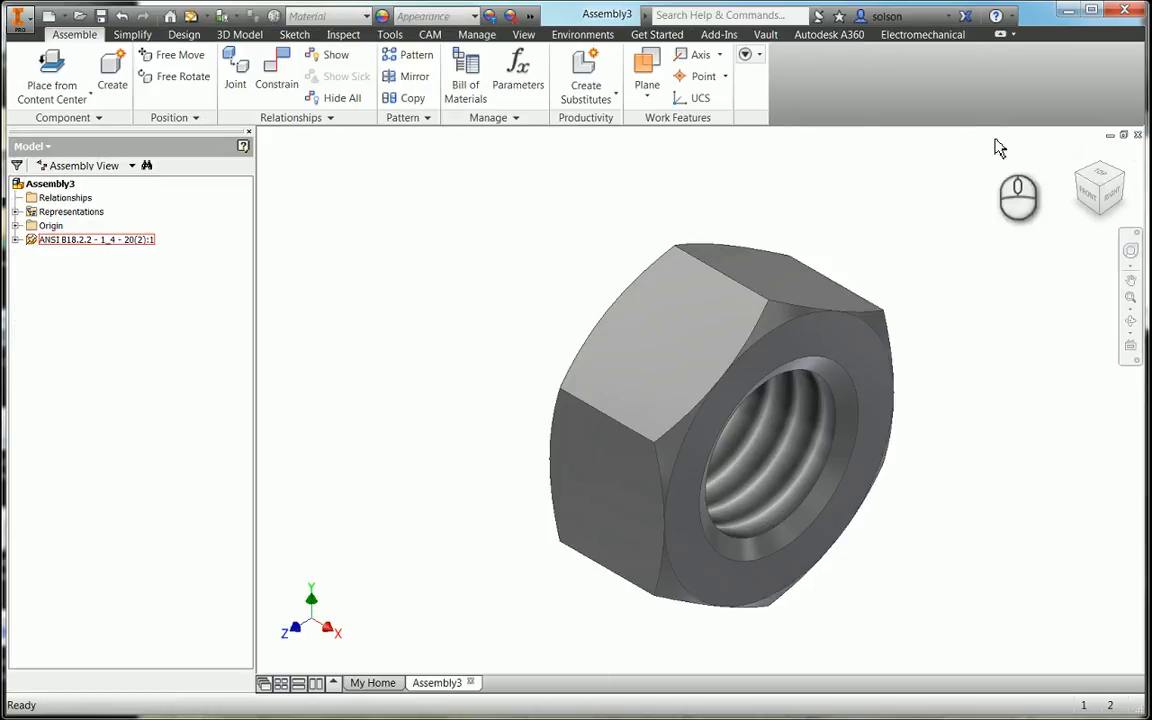
{"action": "left_click", "coordinate": [1137, 135]}
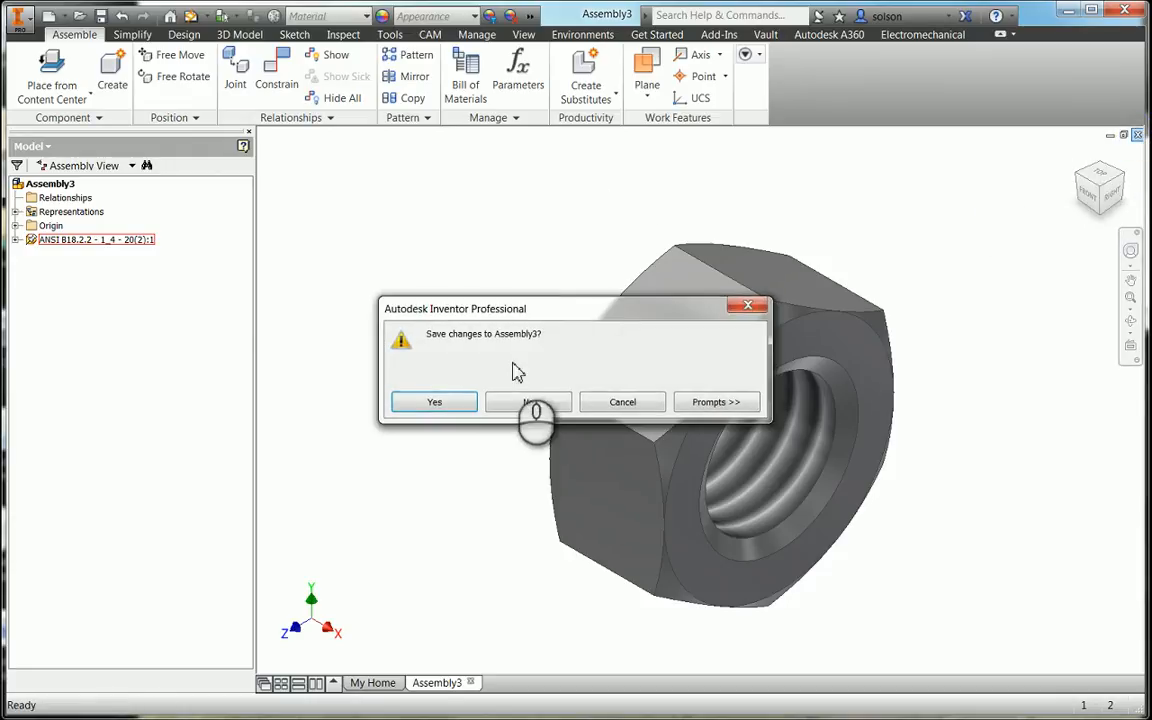
{"action": "left_click", "coordinate": [527, 402]}
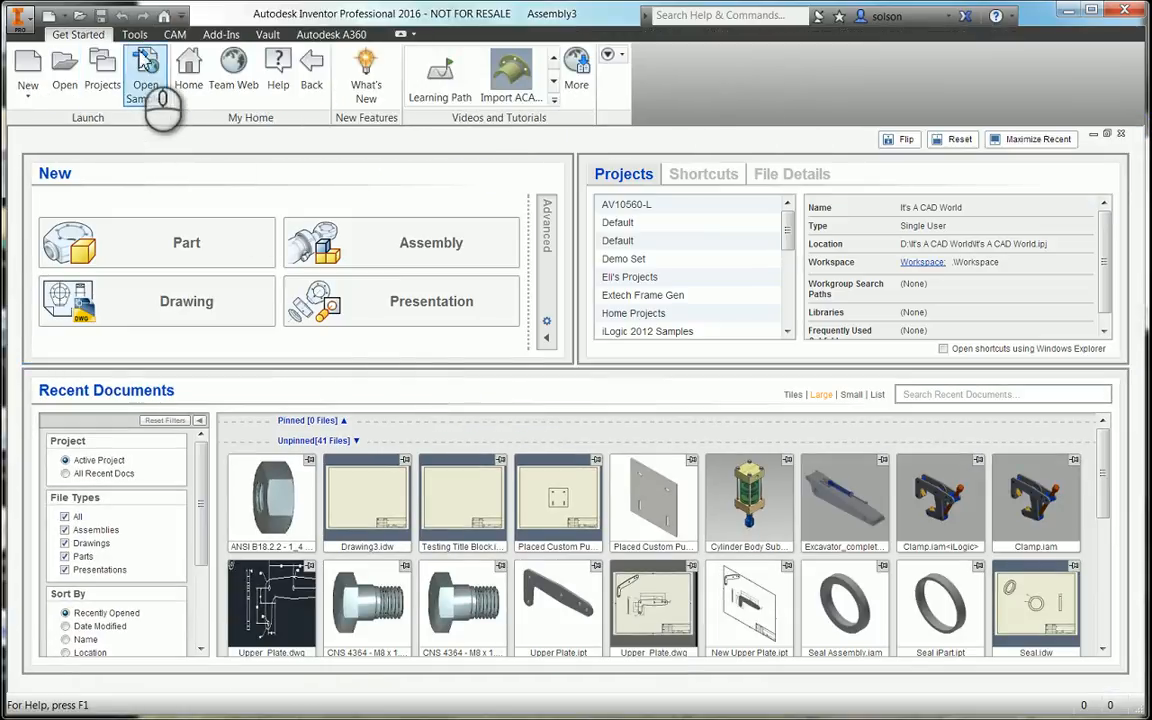
Switch the Content Center Editor from Merged View to the CADWorld library, keeping the Hex nuts category shown.
{"action": "scroll", "coordinate": [162, 100], "scroll_direction": "down", "scroll_amount": 1}
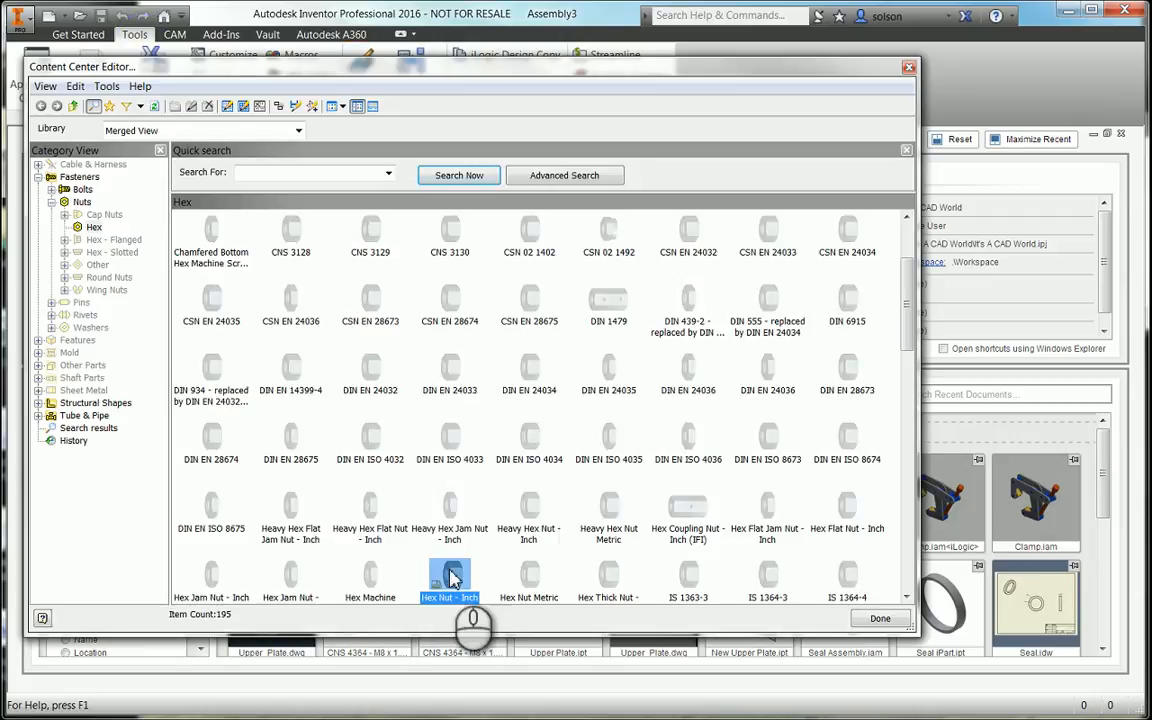
{"action": "right_click", "coordinate": [450, 581]}
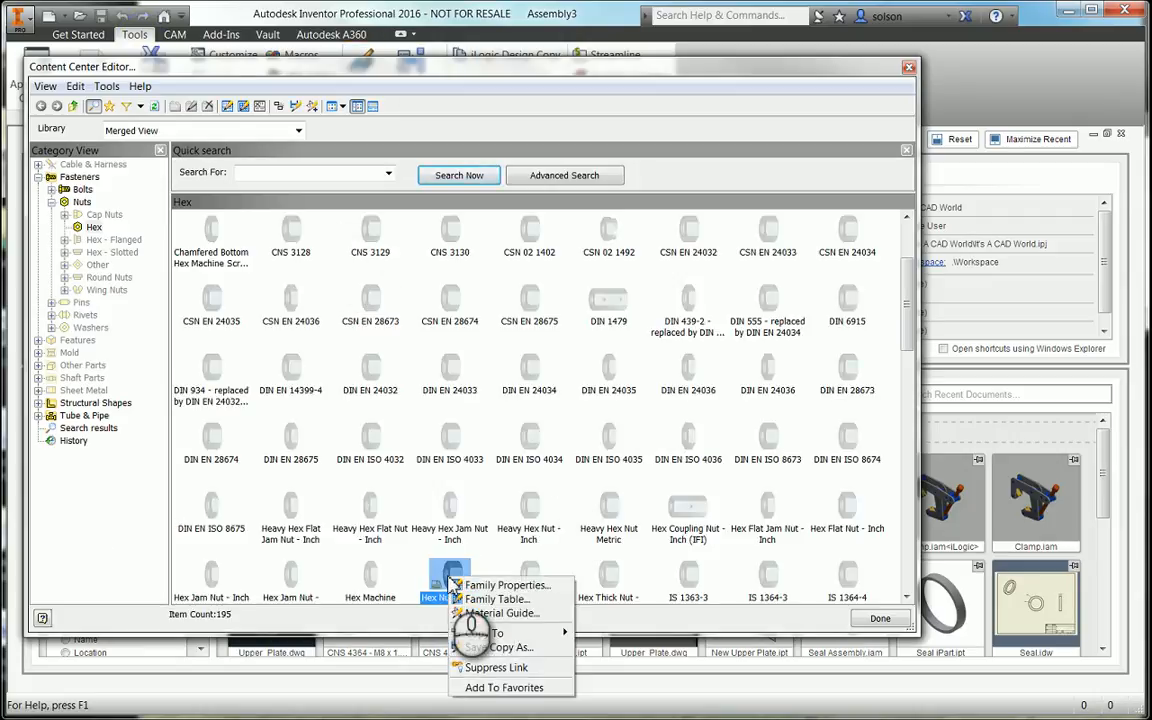
{"action": "left_click", "coordinate": [429, 142]}
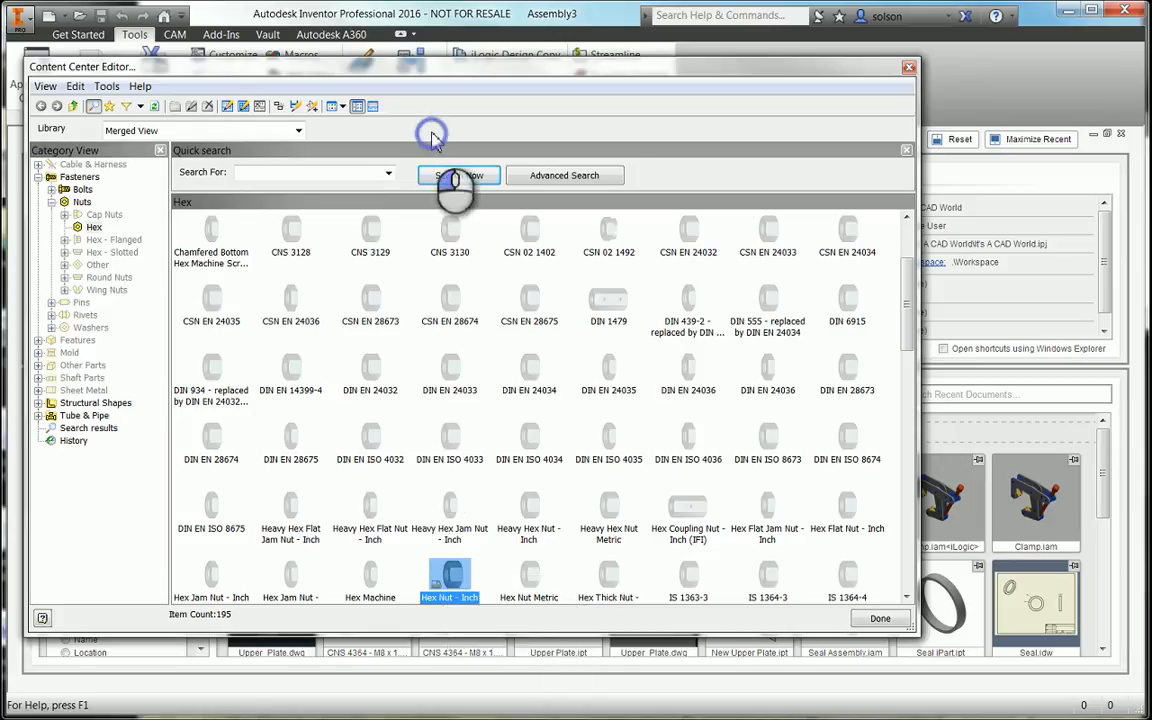
{"action": "left_click", "coordinate": [299, 131]}
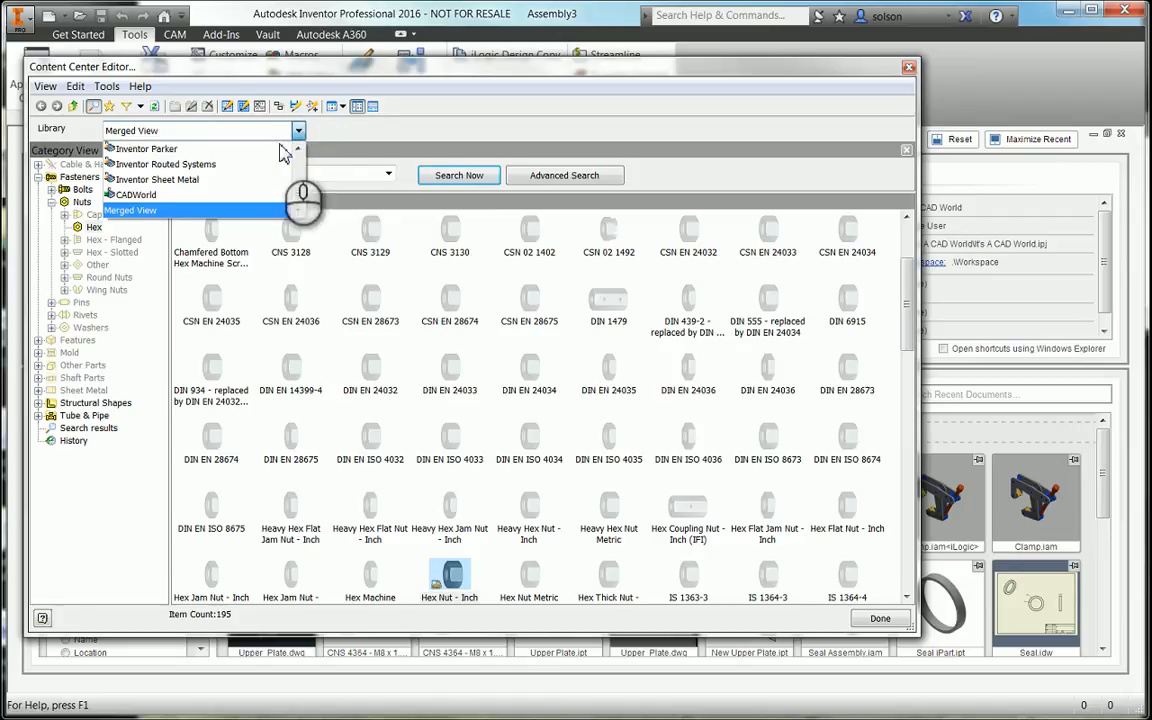
{"action": "left_click", "coordinate": [208, 196]}
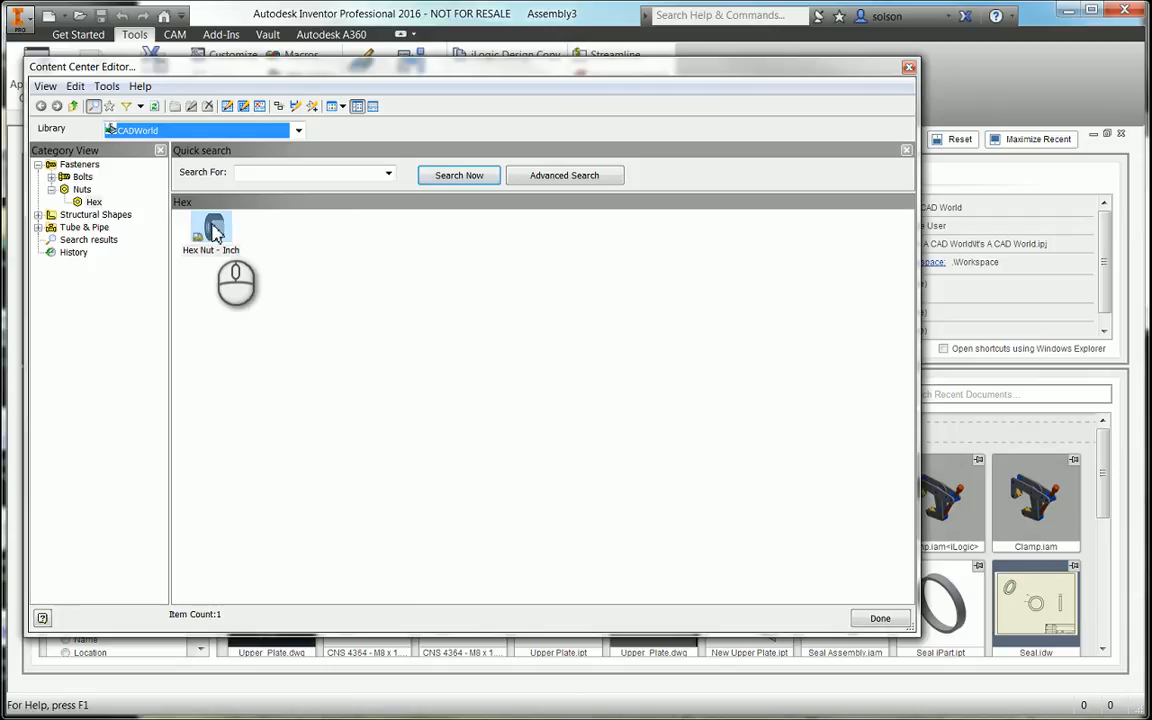
Start replacing the family template of the CADWorld Hex Nut - Inch family and agree to continue despite the link to the original family.
{"action": "right_click", "coordinate": [216, 233]}
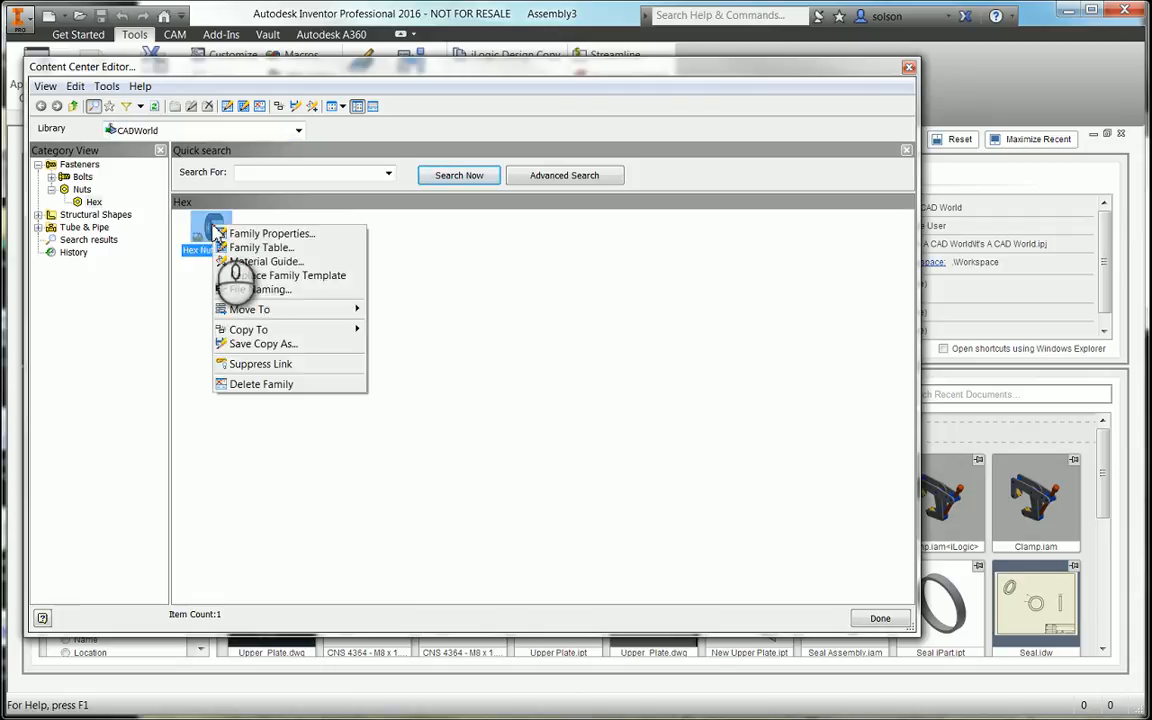
{"action": "left_click", "coordinate": [352, 276]}
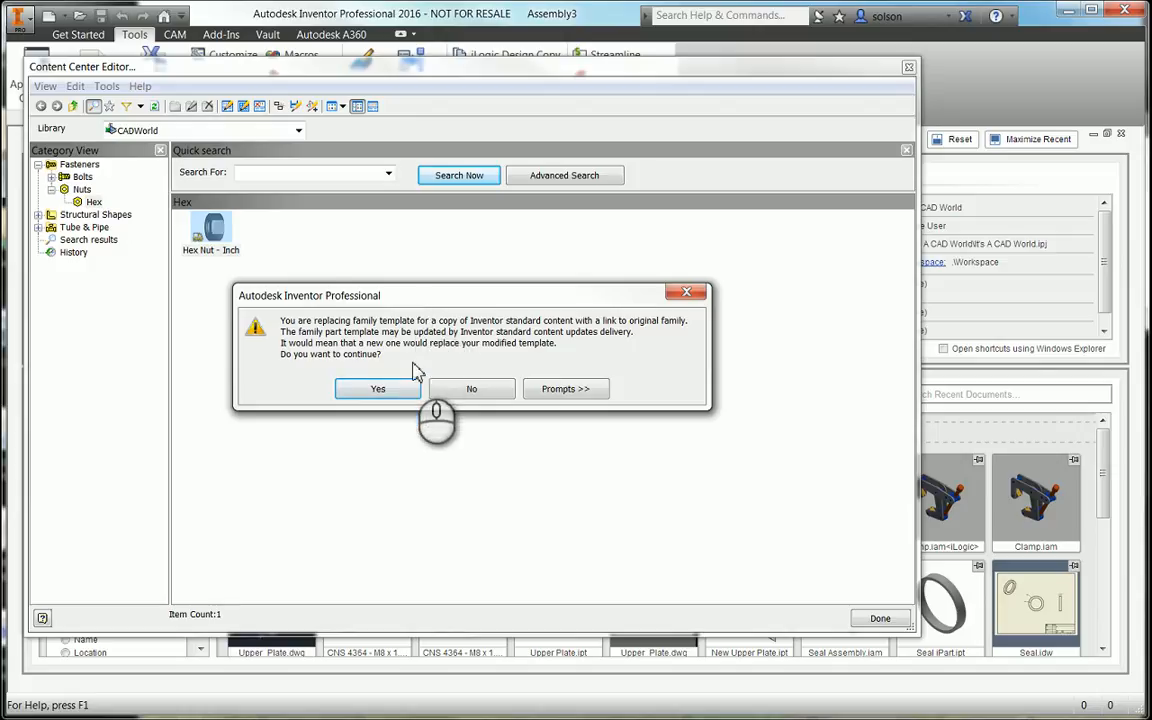
{"action": "left_click", "coordinate": [395, 396]}
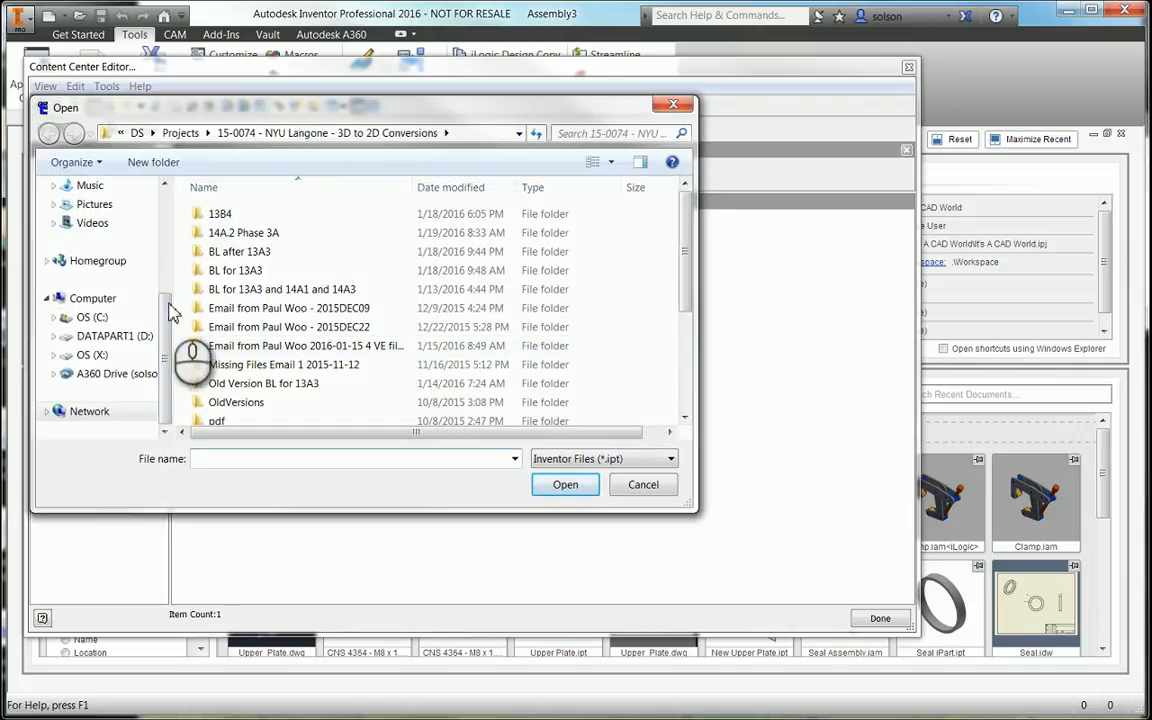
Browse to the Workspace folder inside It's A CAD World on the DATAPART1 (D:) drive for the replacement template.
{"action": "left_click", "coordinate": [108, 336]}
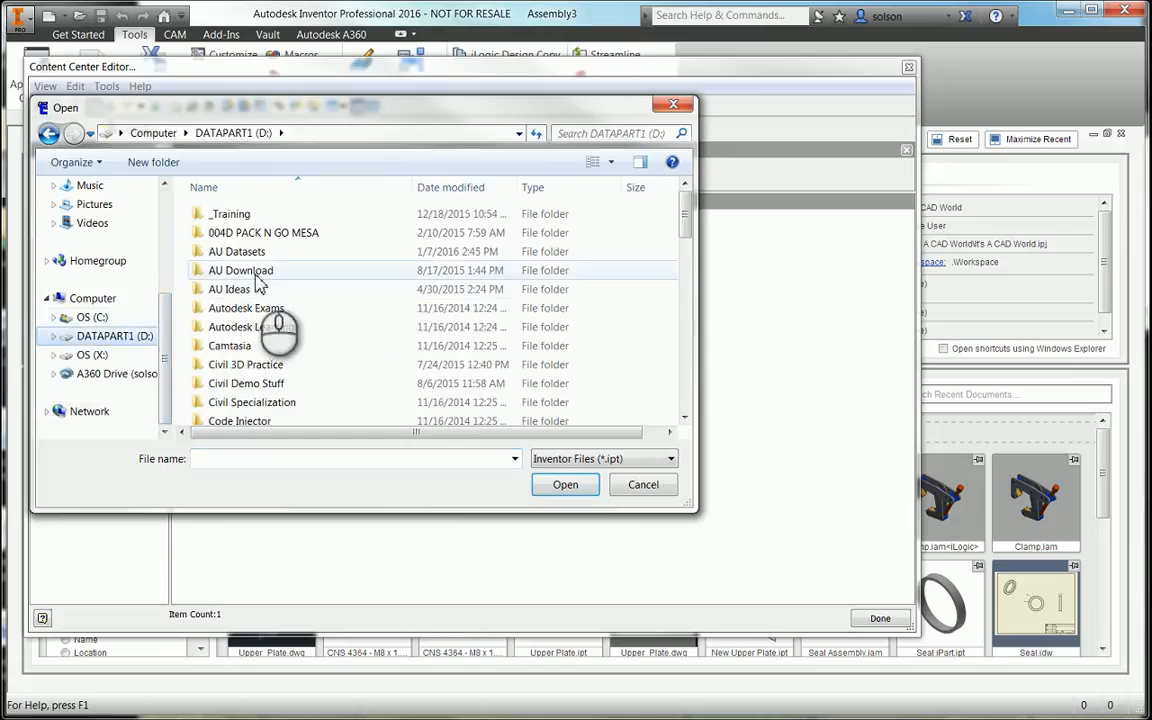
{"action": "scroll", "coordinate": [229, 312], "scroll_direction": "down", "scroll_amount": 5}
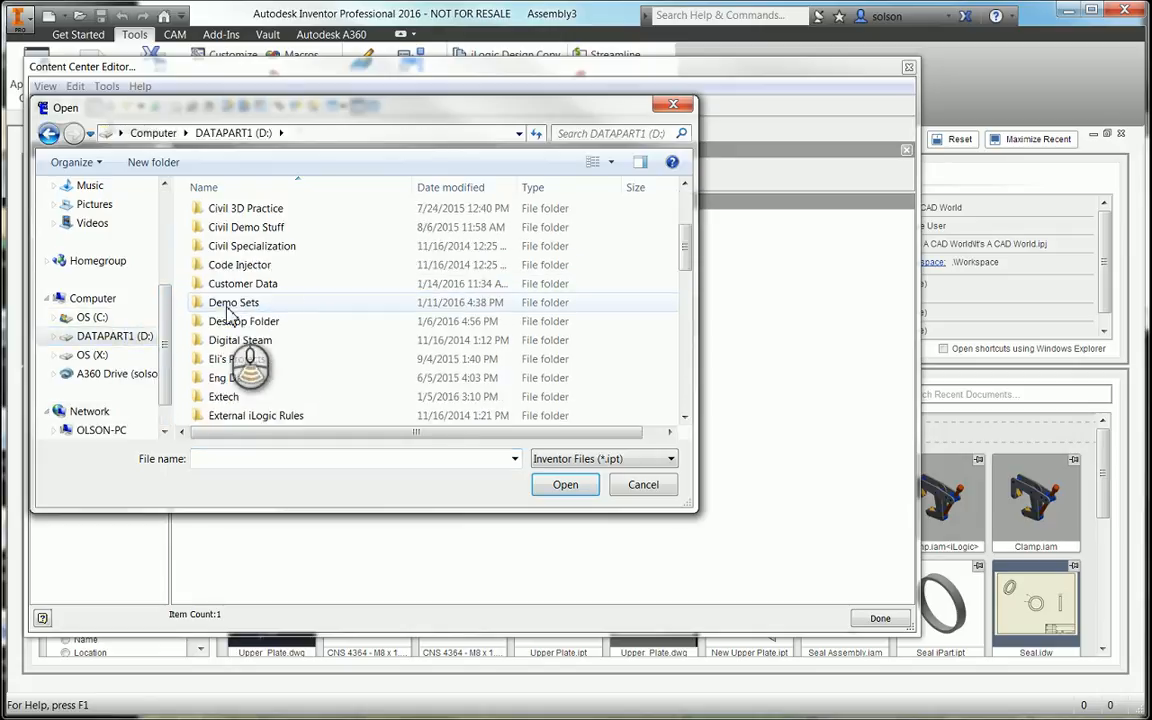
{"action": "scroll", "coordinate": [229, 315], "scroll_direction": "down", "scroll_amount": 2}
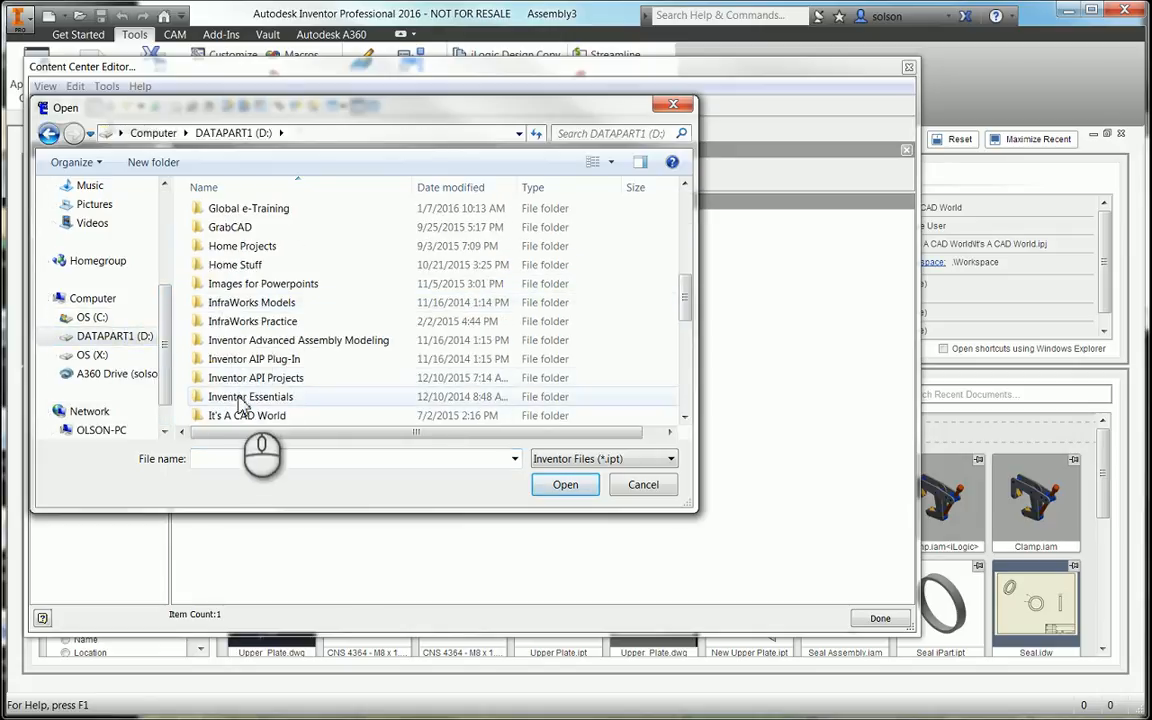
{"action": "left_click", "coordinate": [240, 415]}
{"action": "double_click", "coordinate": [240, 415]}
{"action": "double_click", "coordinate": [242, 266]}
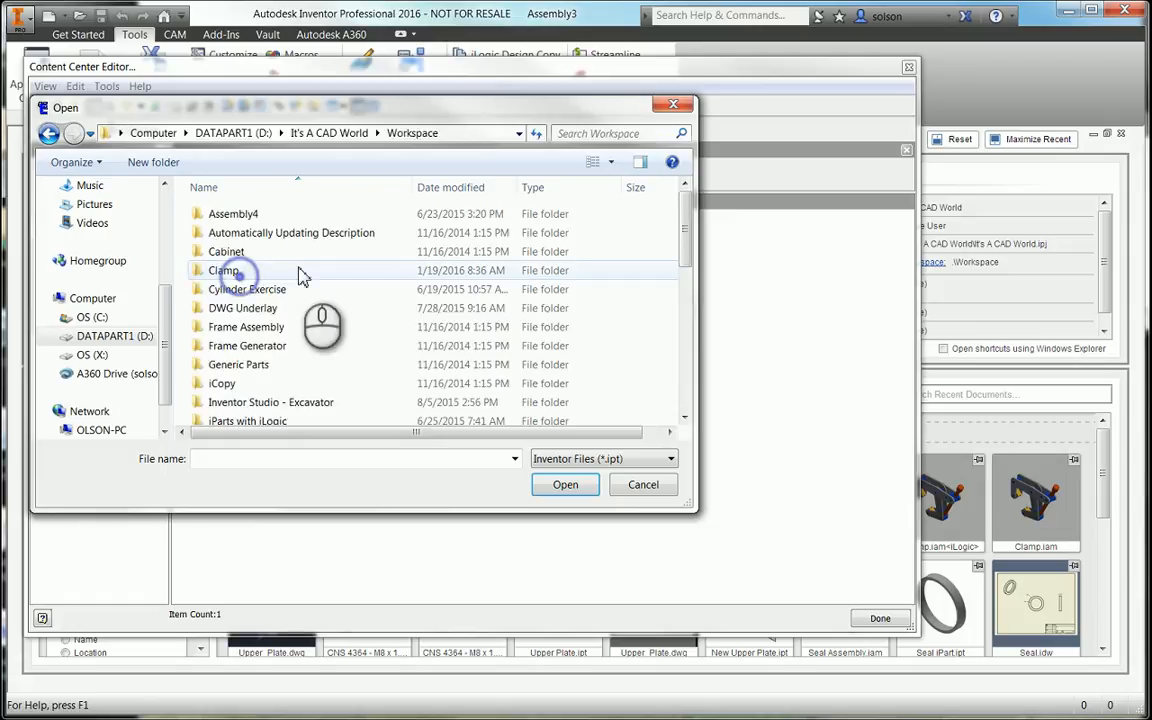
Replace the family template with ANSI B18.2.2 - 1_4 - 20(2).ipt, and close the Content Center Editor.
{"action": "scroll", "coordinate": [301, 275], "scroll_direction": "down", "scroll_amount": 3}
{"action": "scroll", "coordinate": [301, 275], "scroll_direction": "down", "scroll_amount": 3}
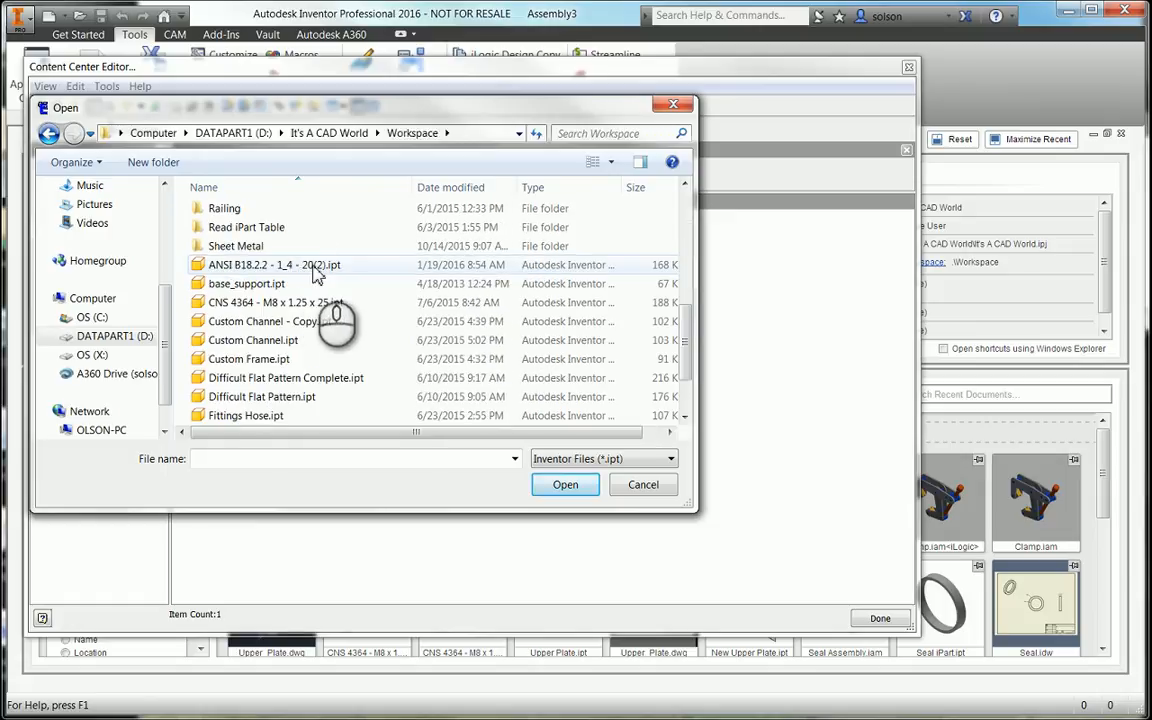
{"action": "left_click", "coordinate": [314, 268]}
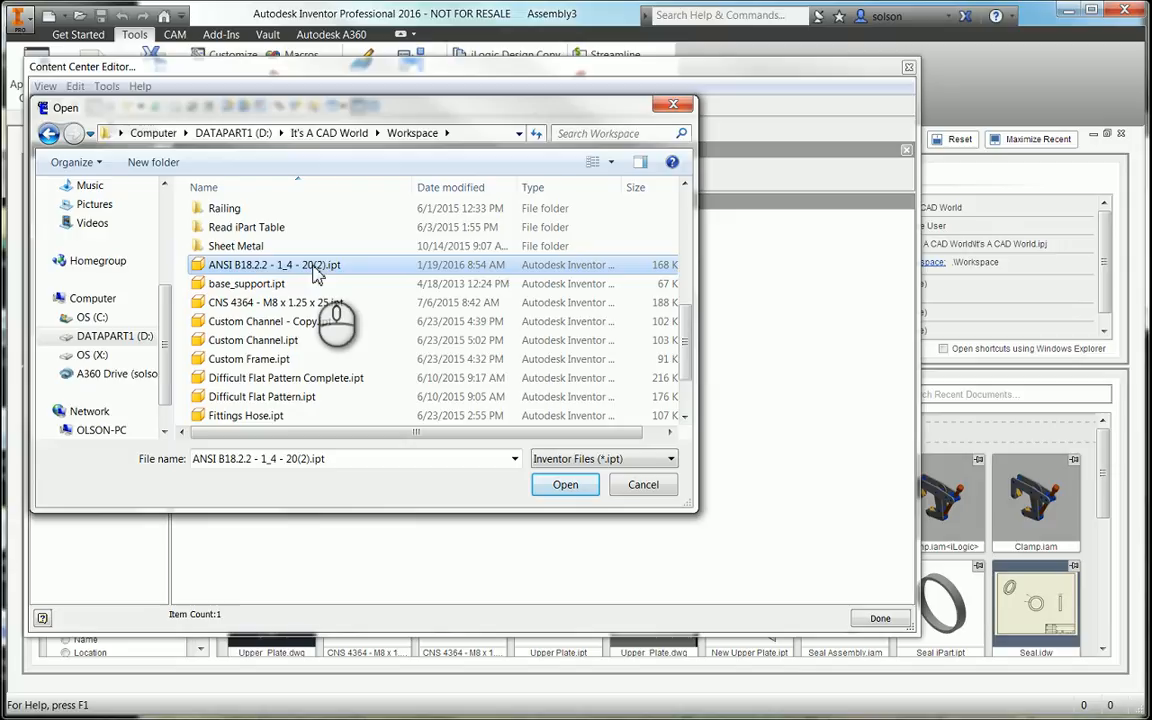
{"action": "double_click", "coordinate": [313, 266]}
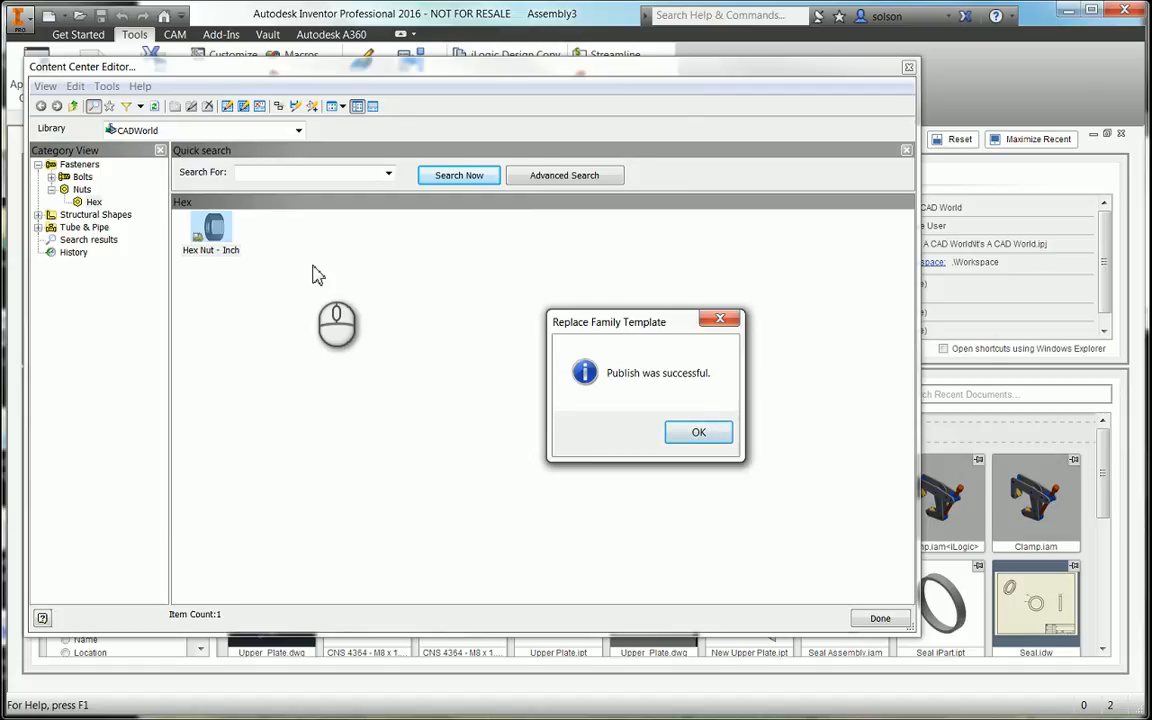
{"action": "left_click", "coordinate": [698, 435]}
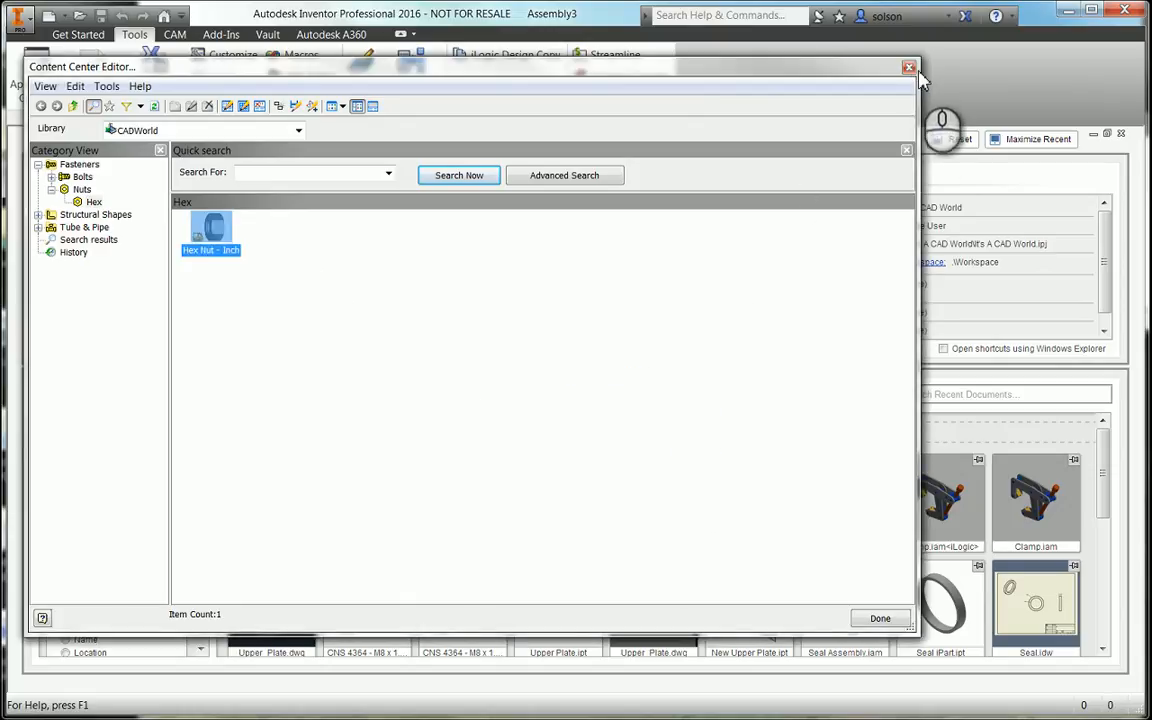
{"action": "left_click", "coordinate": [909, 67]}
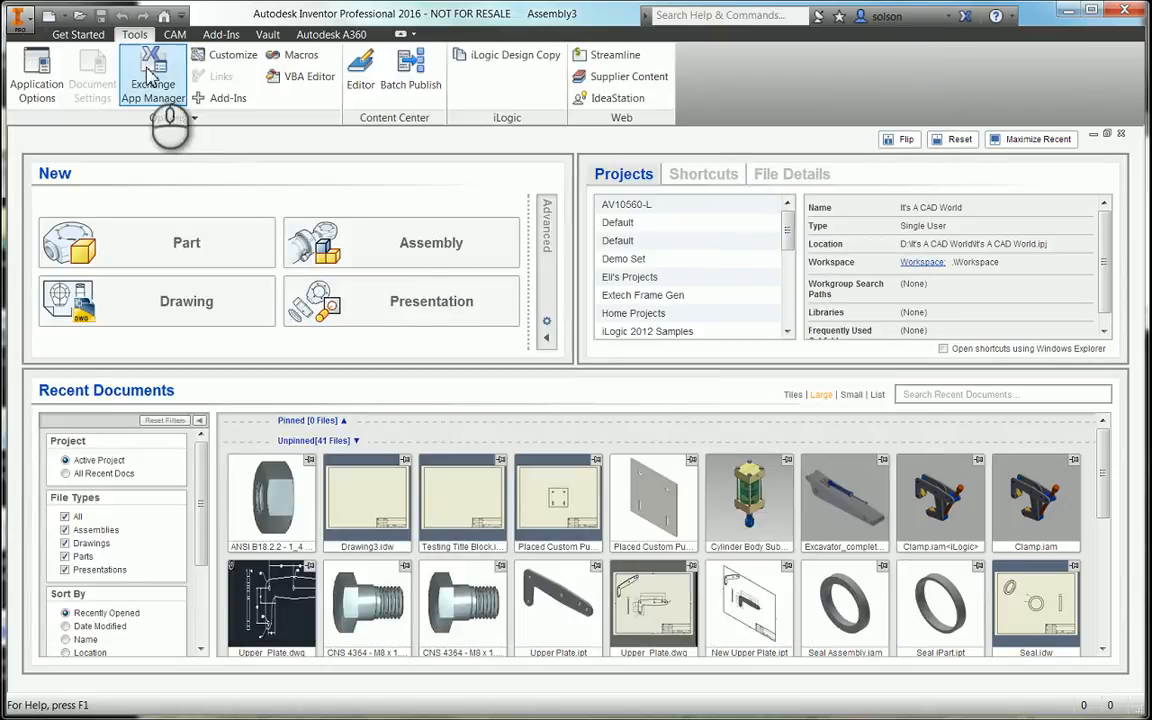
Create a new assembly from the Standard.iam template, accepting the style library definitions.
{"action": "left_click", "coordinate": [48, 15]}
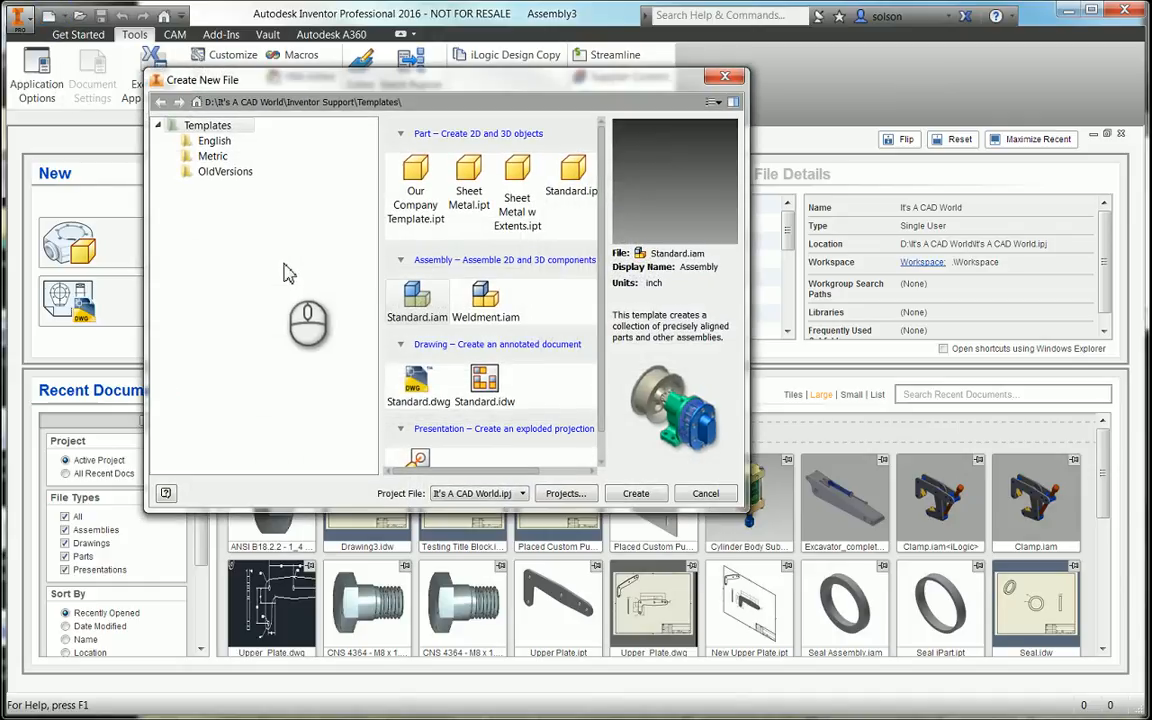
{"action": "double_click", "coordinate": [417, 298]}
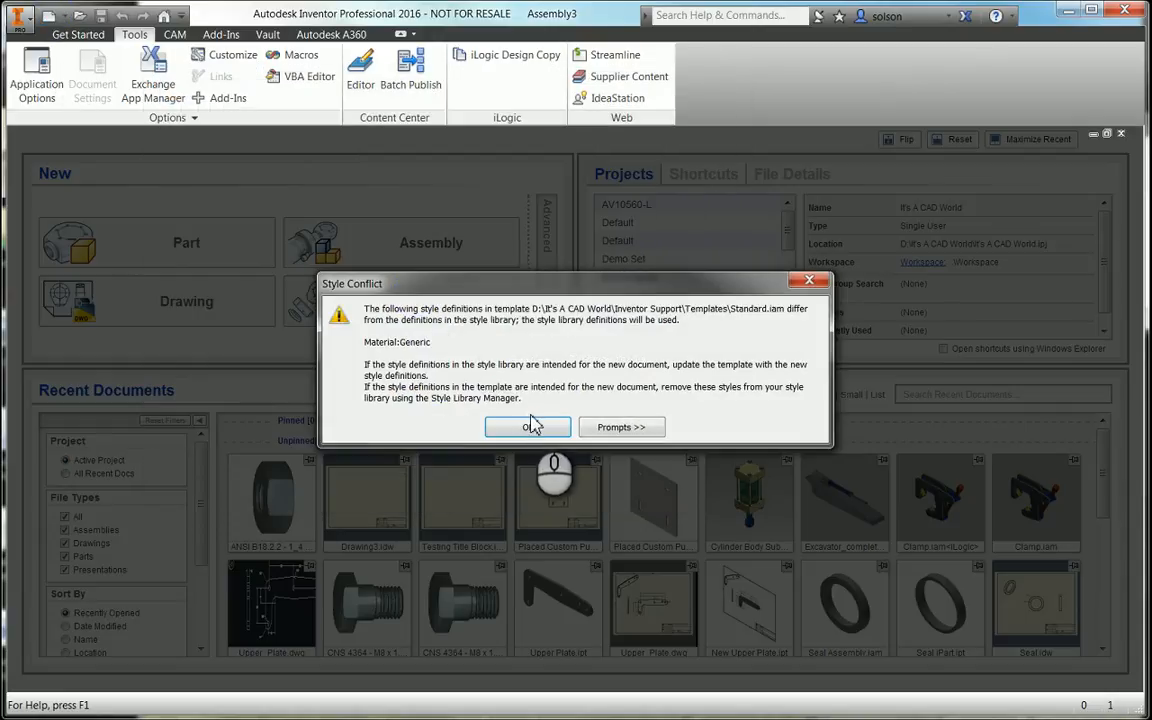
{"action": "left_click", "coordinate": [528, 425]}
Place one Hex Nut - Inch from the Content Center as a standard part with thread size 1 and type UNC.
{"action": "left_click", "coordinate": [55, 85]}
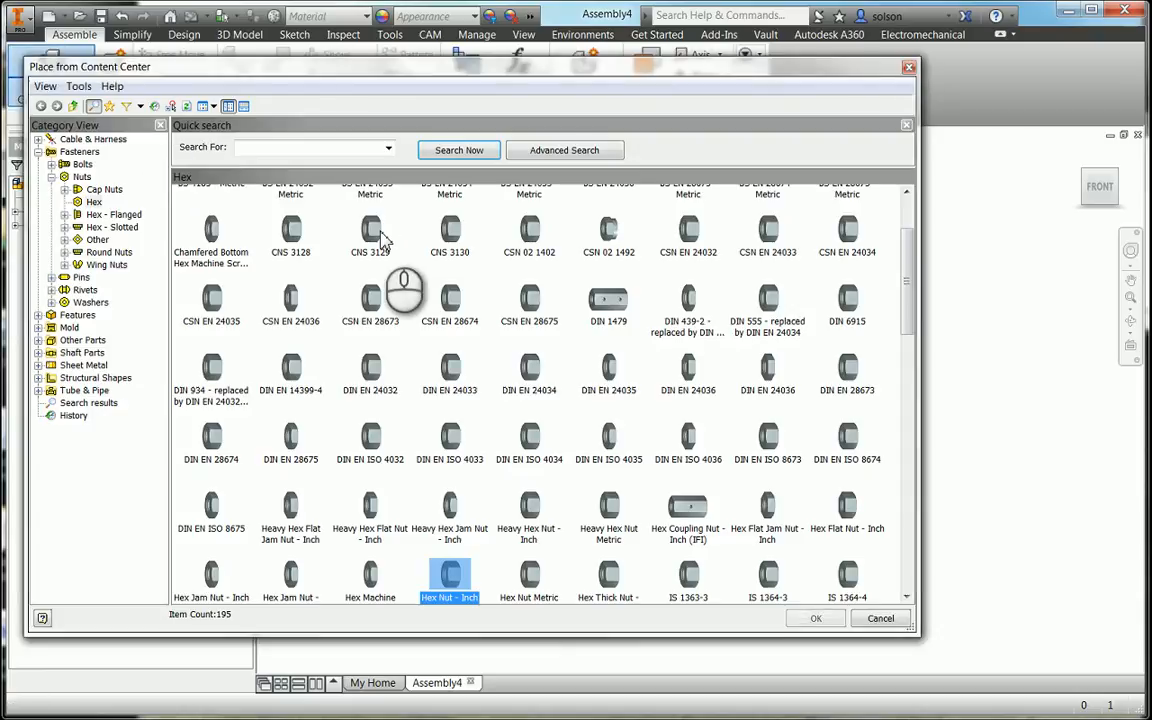
{"action": "double_click", "coordinate": [450, 585]}
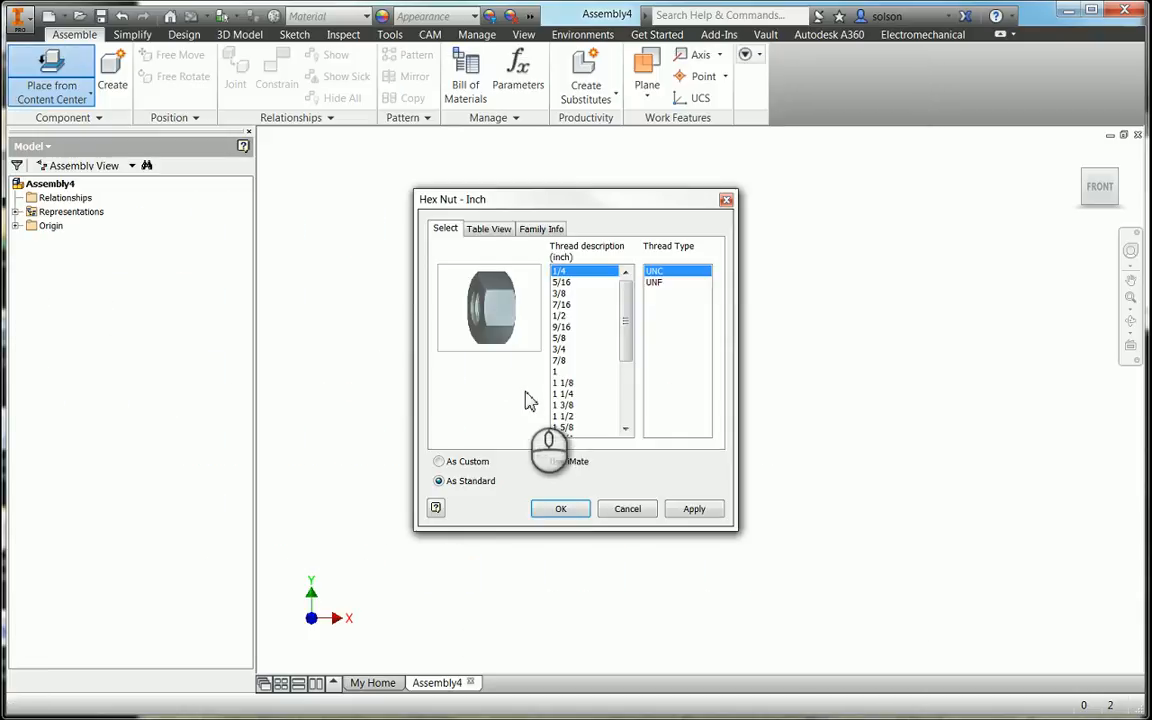
{"action": "left_click", "coordinate": [562, 371]}
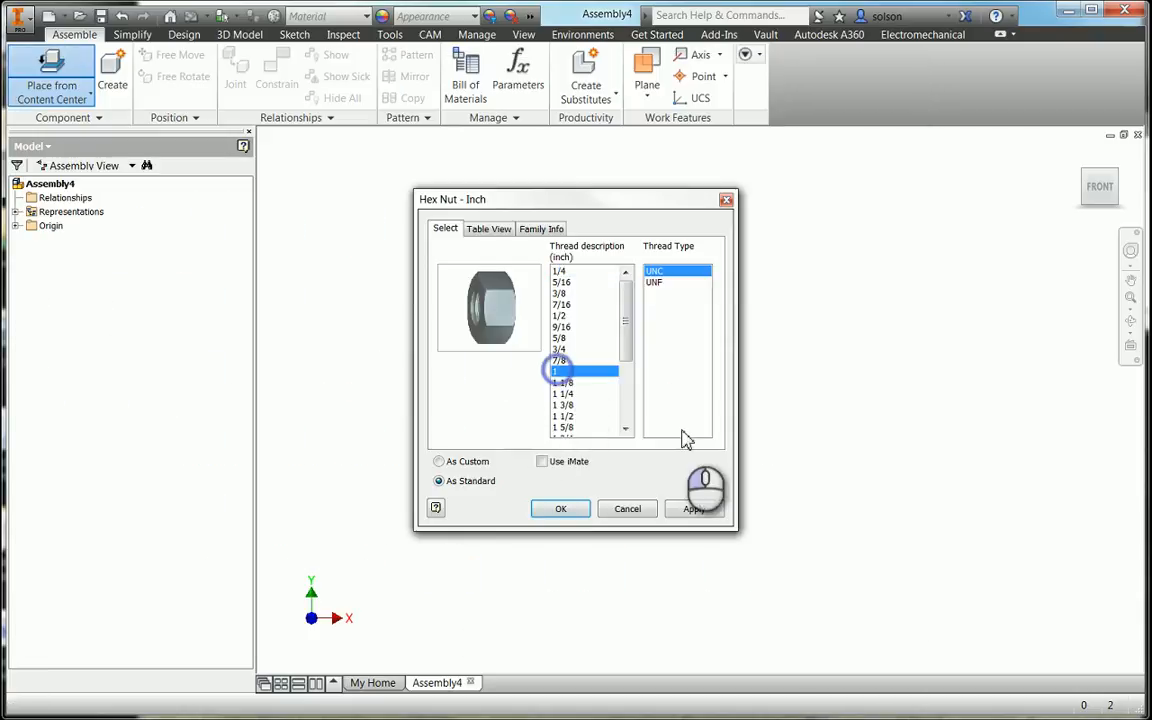
{"action": "left_click", "coordinate": [570, 509]}
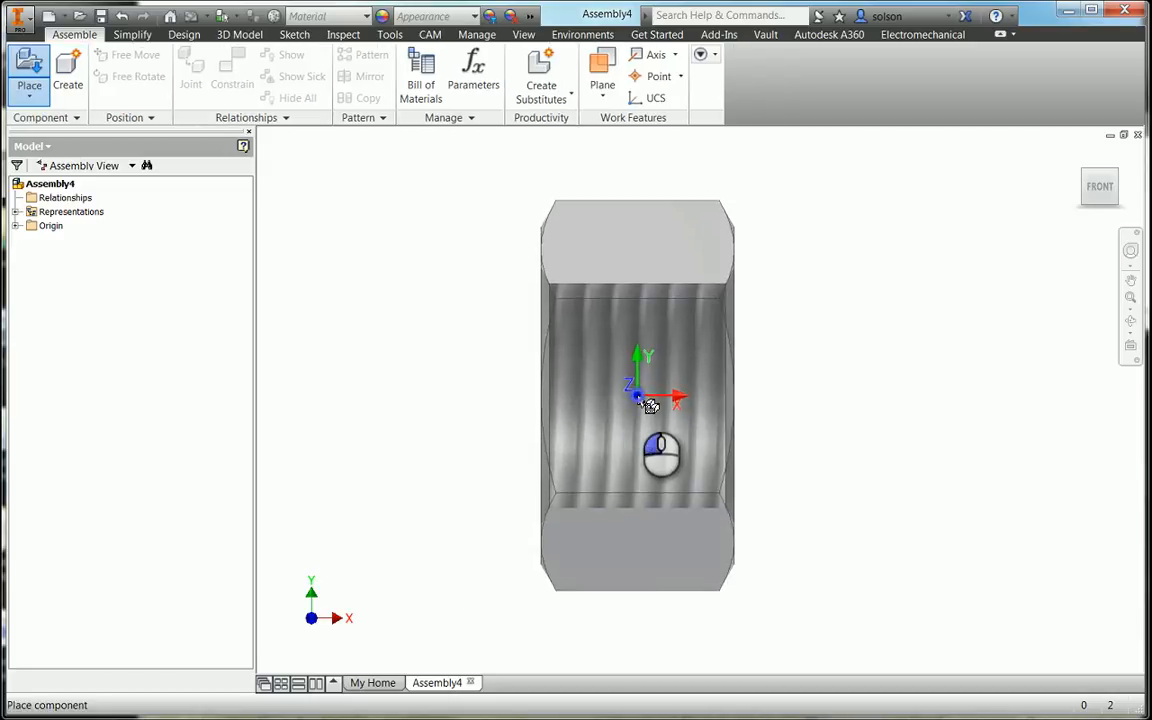
{"action": "left_click", "coordinate": [640, 396]}
{"action": "right_click", "coordinate": [522, 331]}
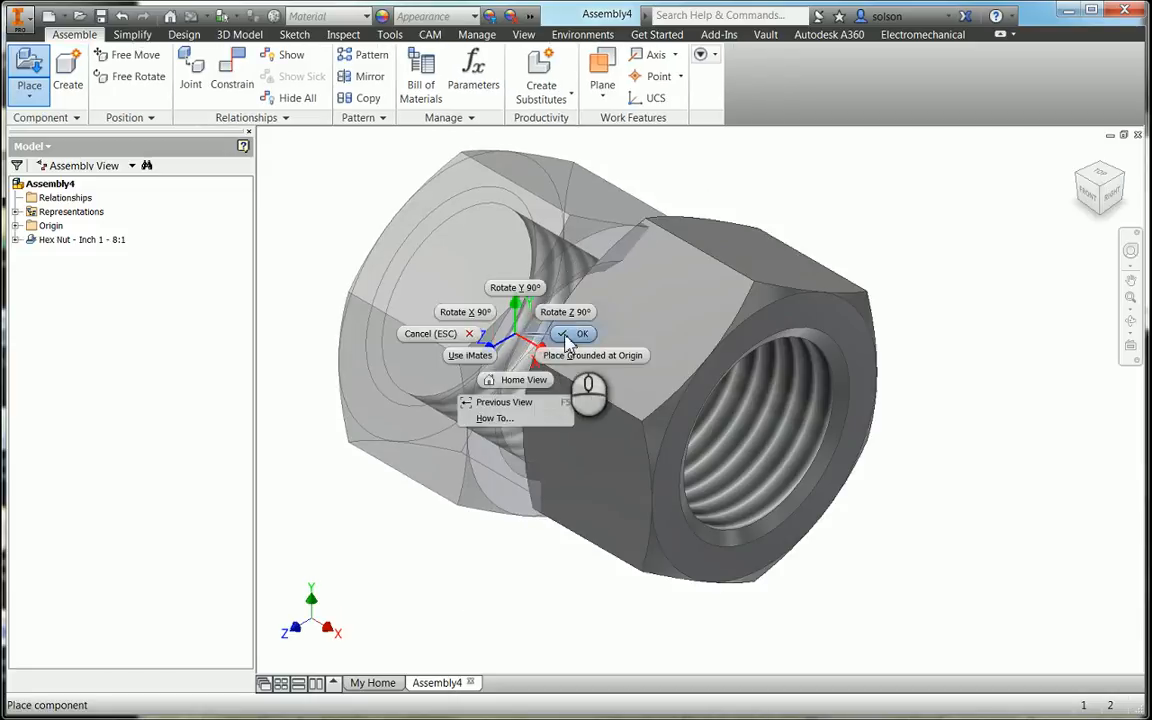
{"action": "left_click", "coordinate": [563, 335]}
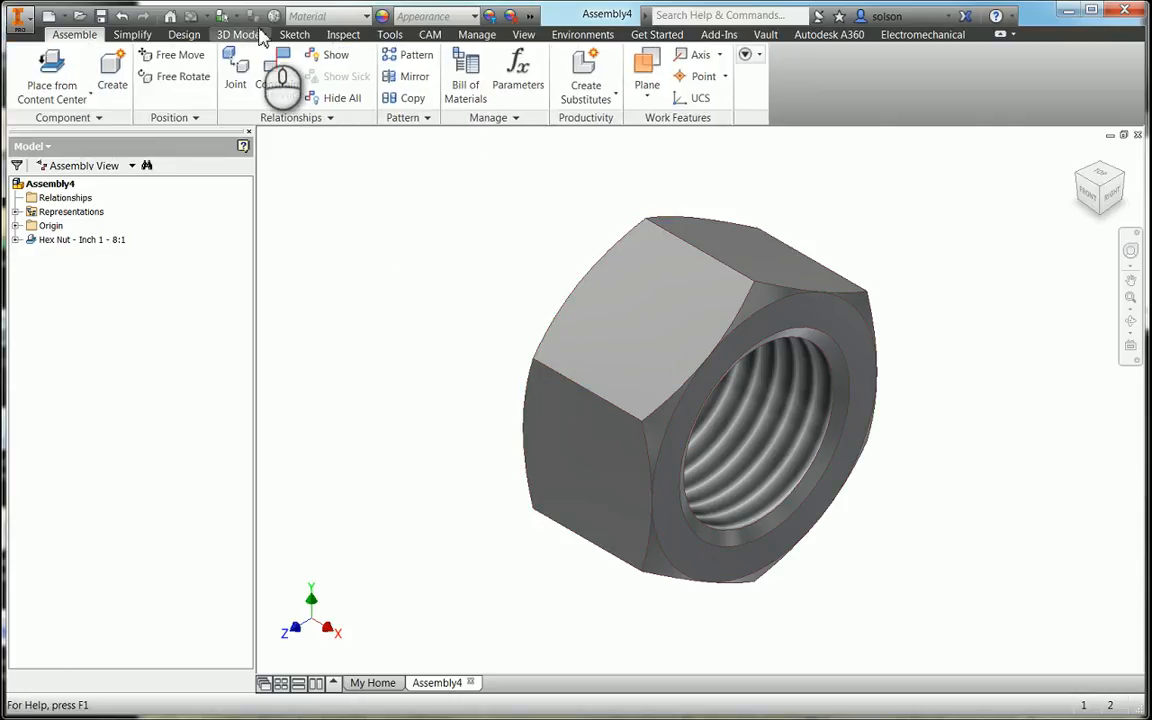
Measure the diameter of the placed nut's threaded hole at its circular edge.
{"action": "left_click", "coordinate": [341, 36]}
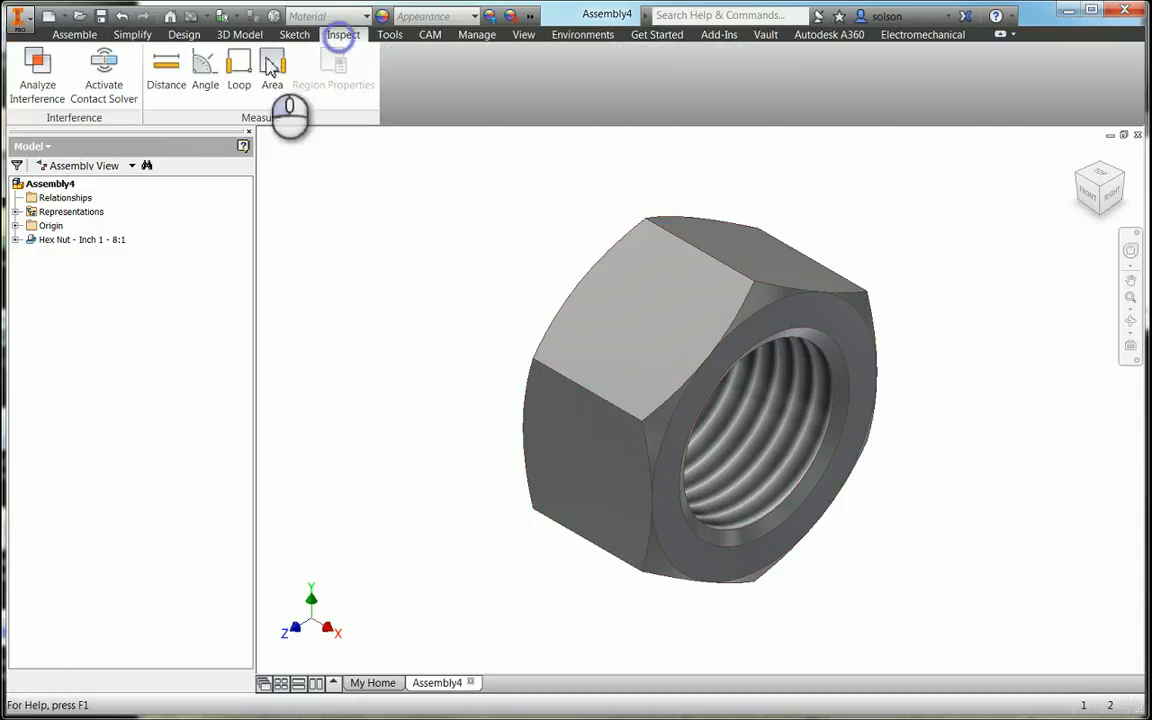
{"action": "left_click", "coordinate": [163, 72]}
{"action": "left_click", "coordinate": [773, 347]}
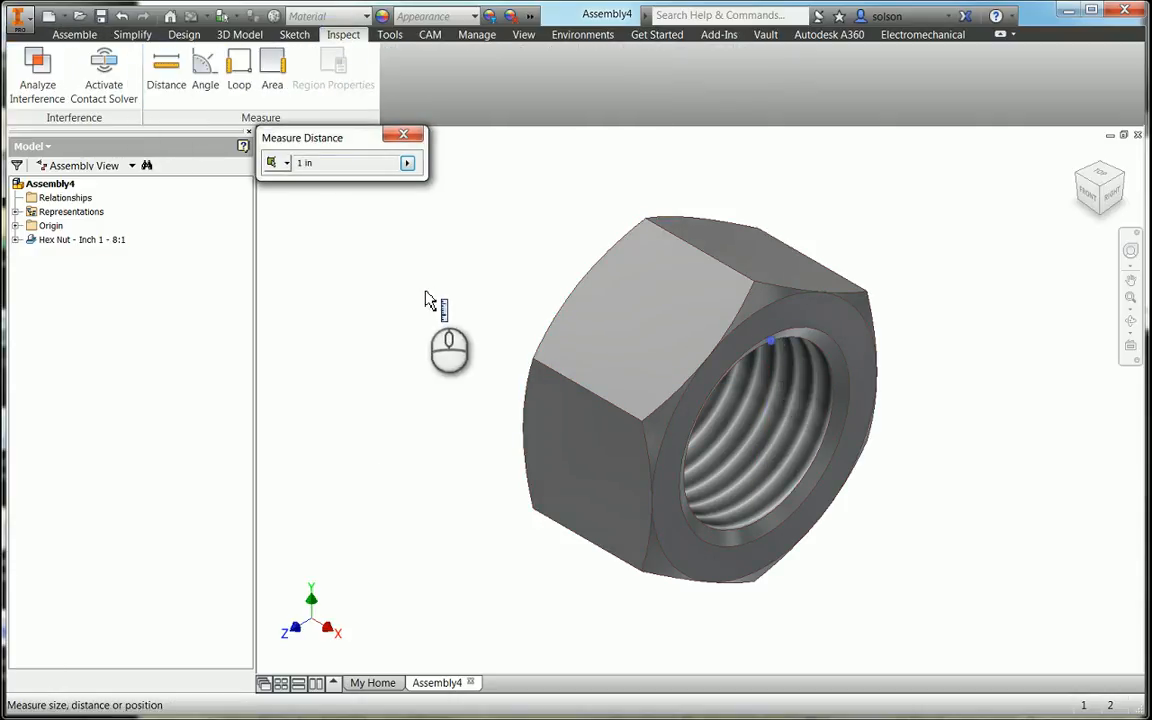